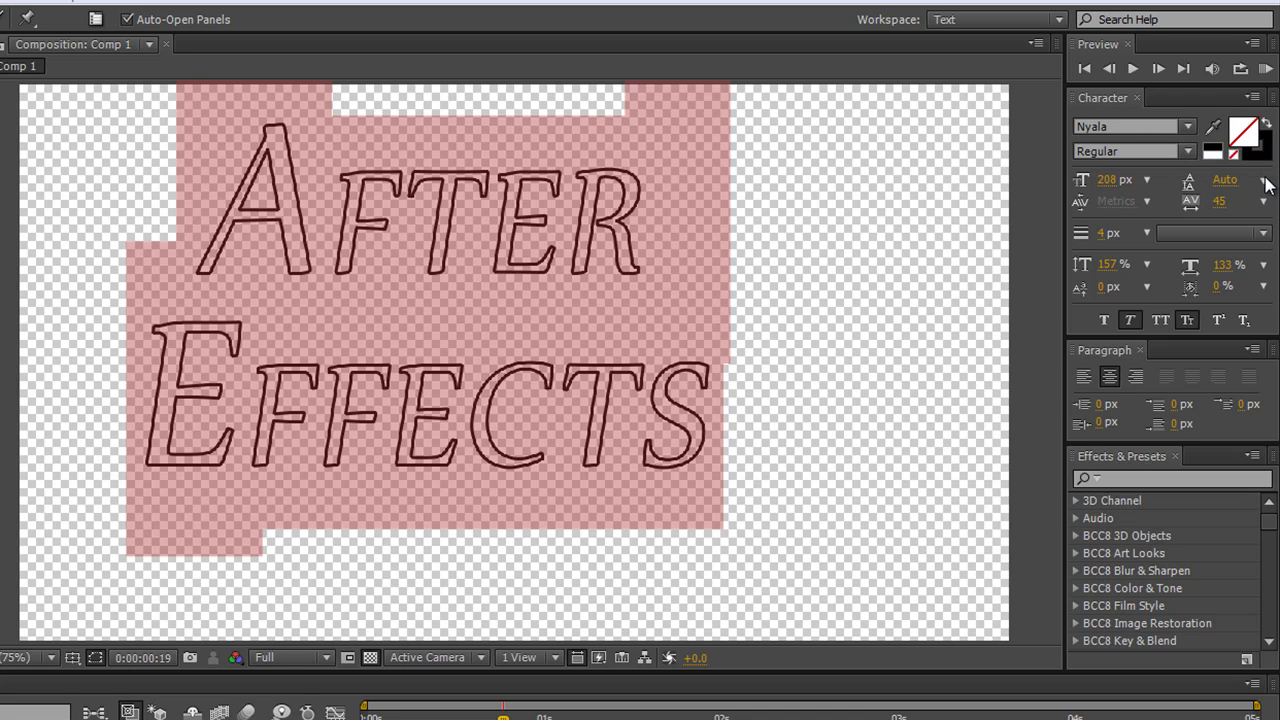
Fill the selected "After Effects" text with red E31E1E
left_click(1245, 134)
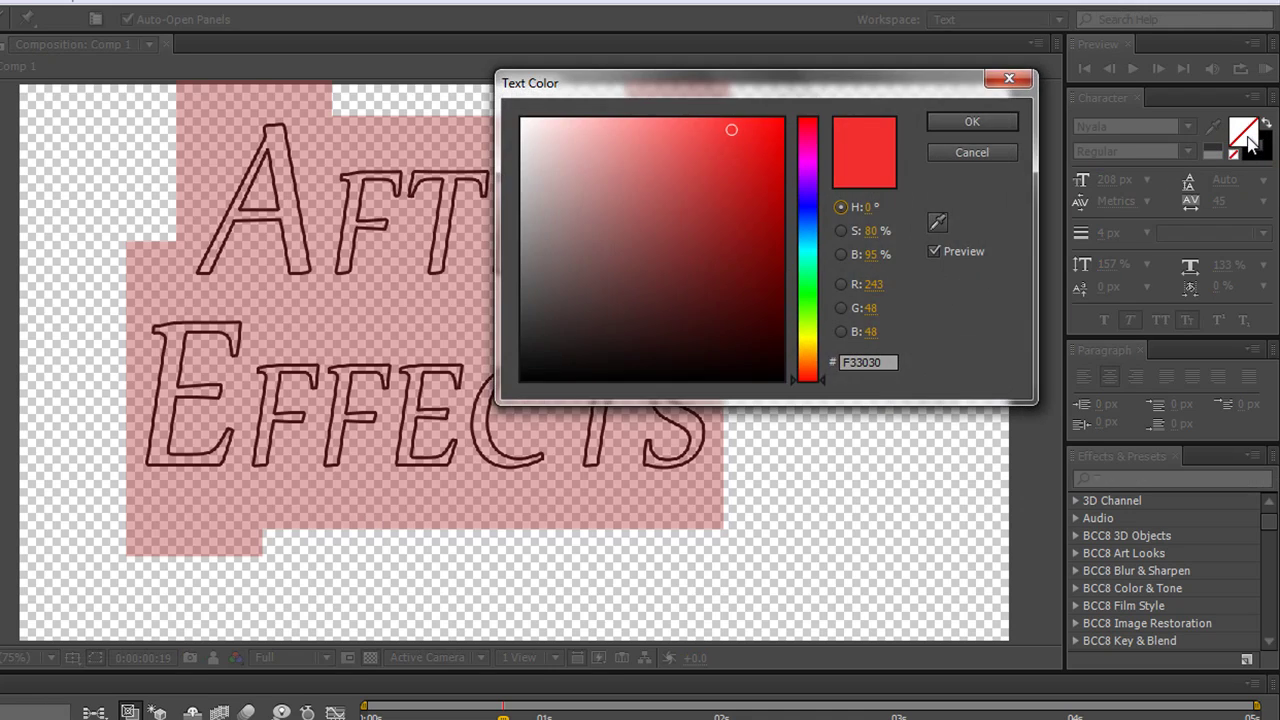
left_click(748, 147)
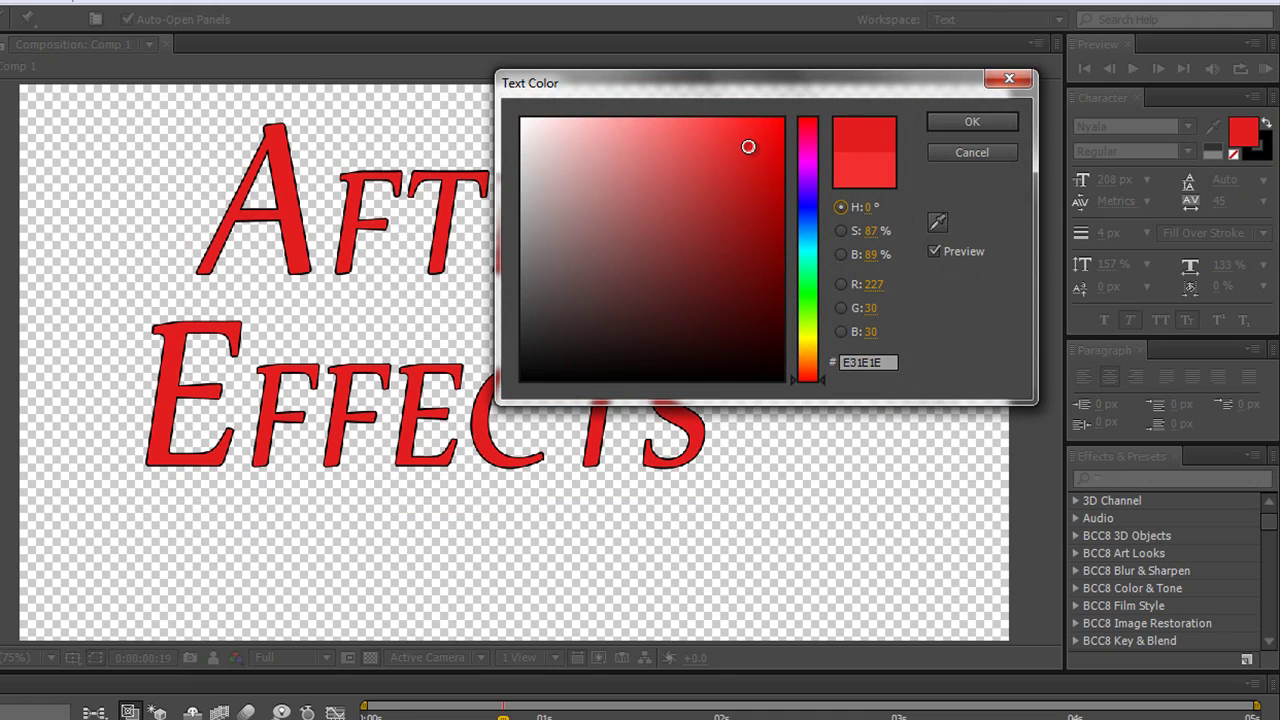
left_click(965, 123)
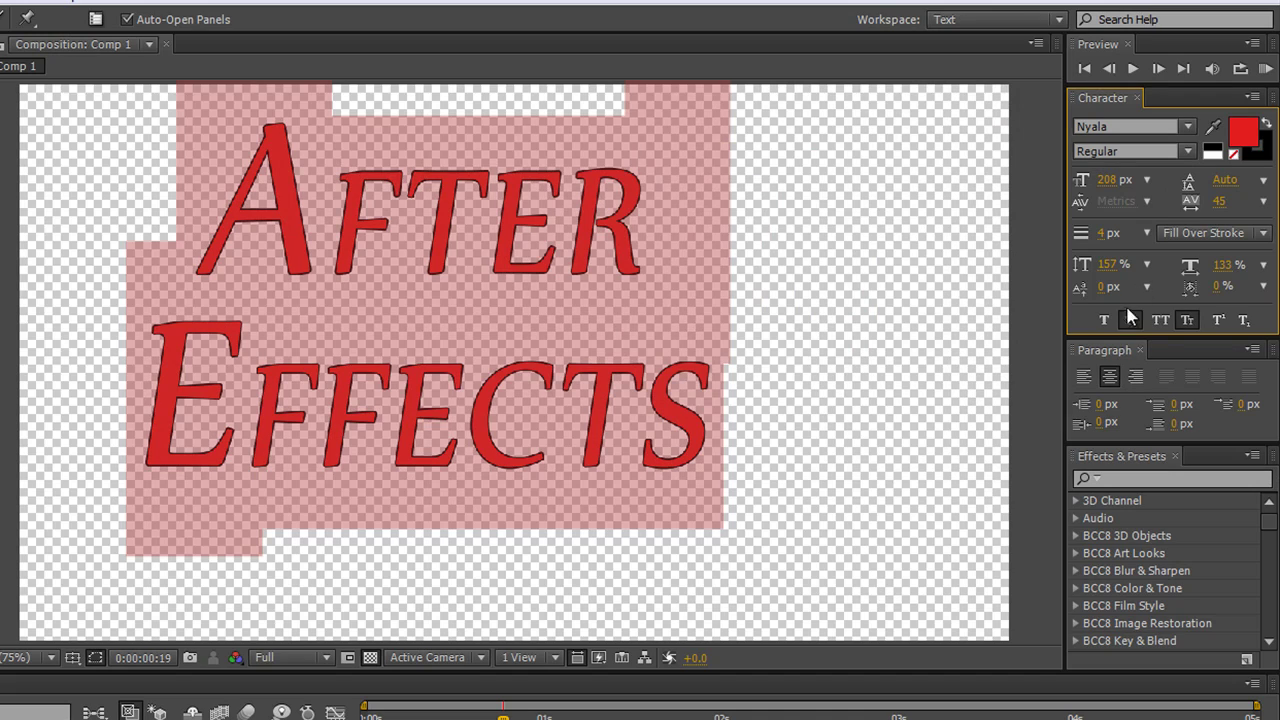
Change the stroke color of the selected text to a saturated blue
left_click(1265, 155)
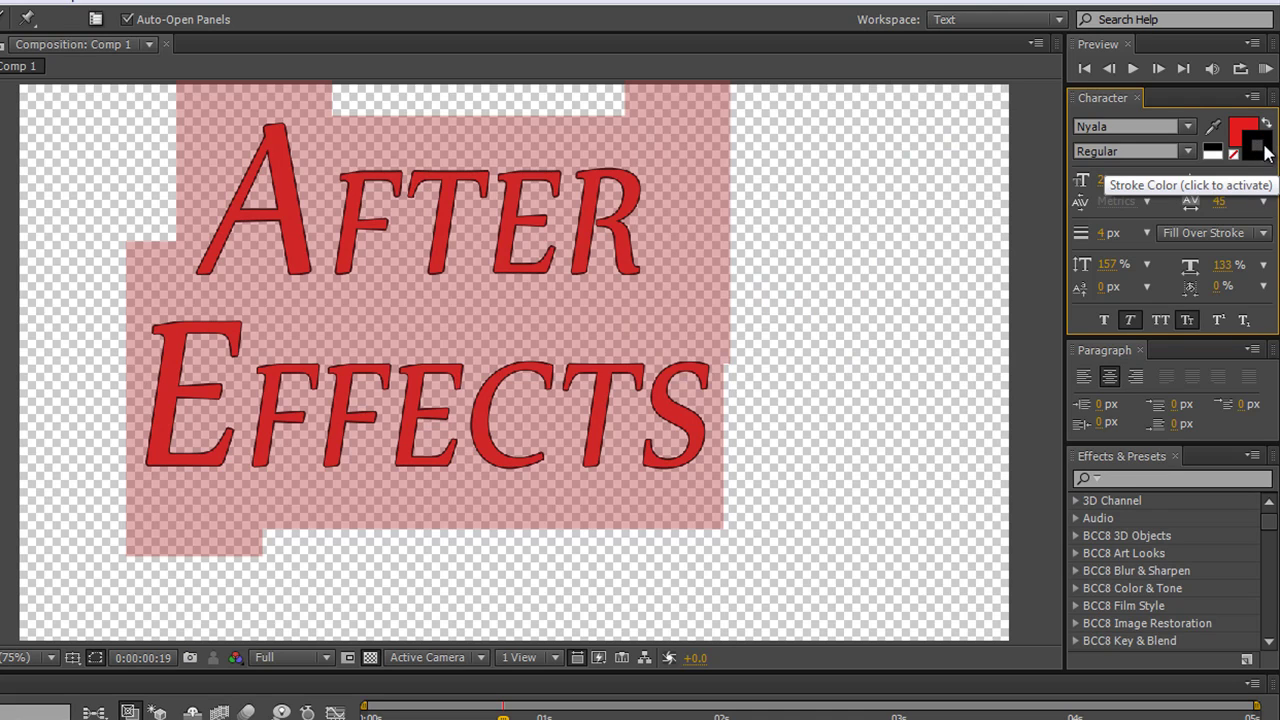
left_click(1265, 150)
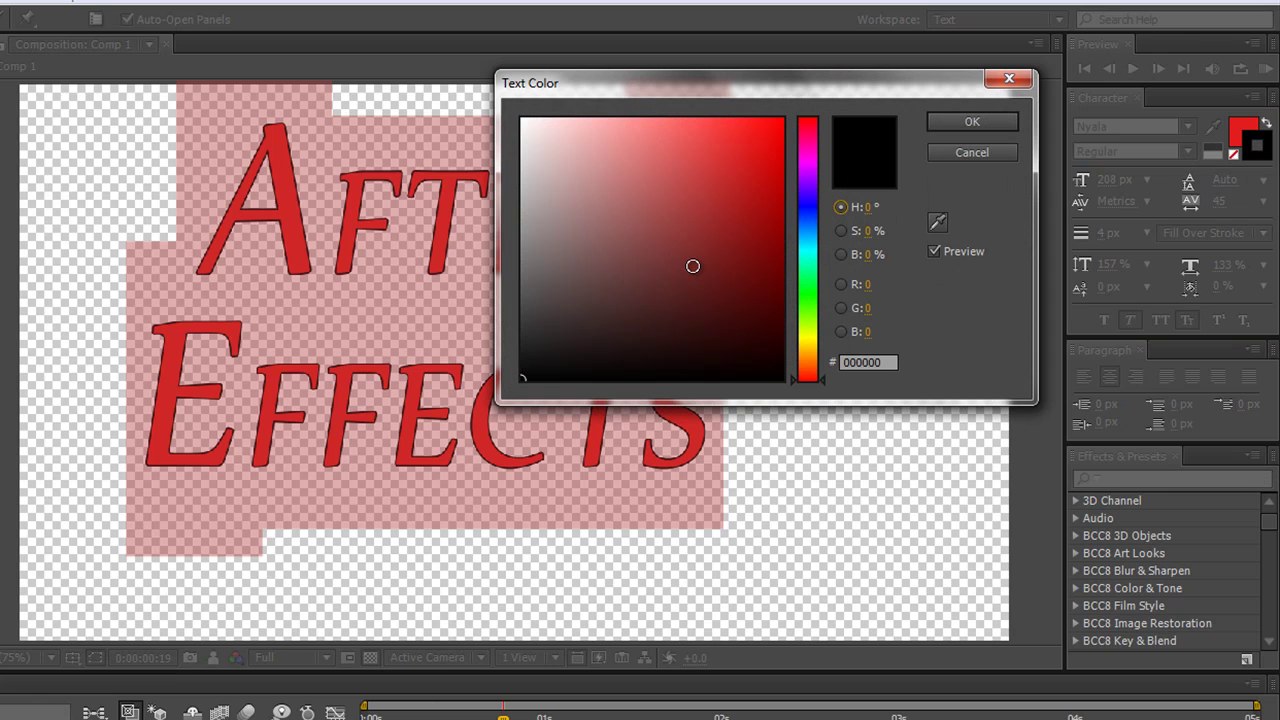
left_click_drag(807, 242, 807, 202)
left_click_drag(748, 166, 760, 161)
left_click(972, 121)
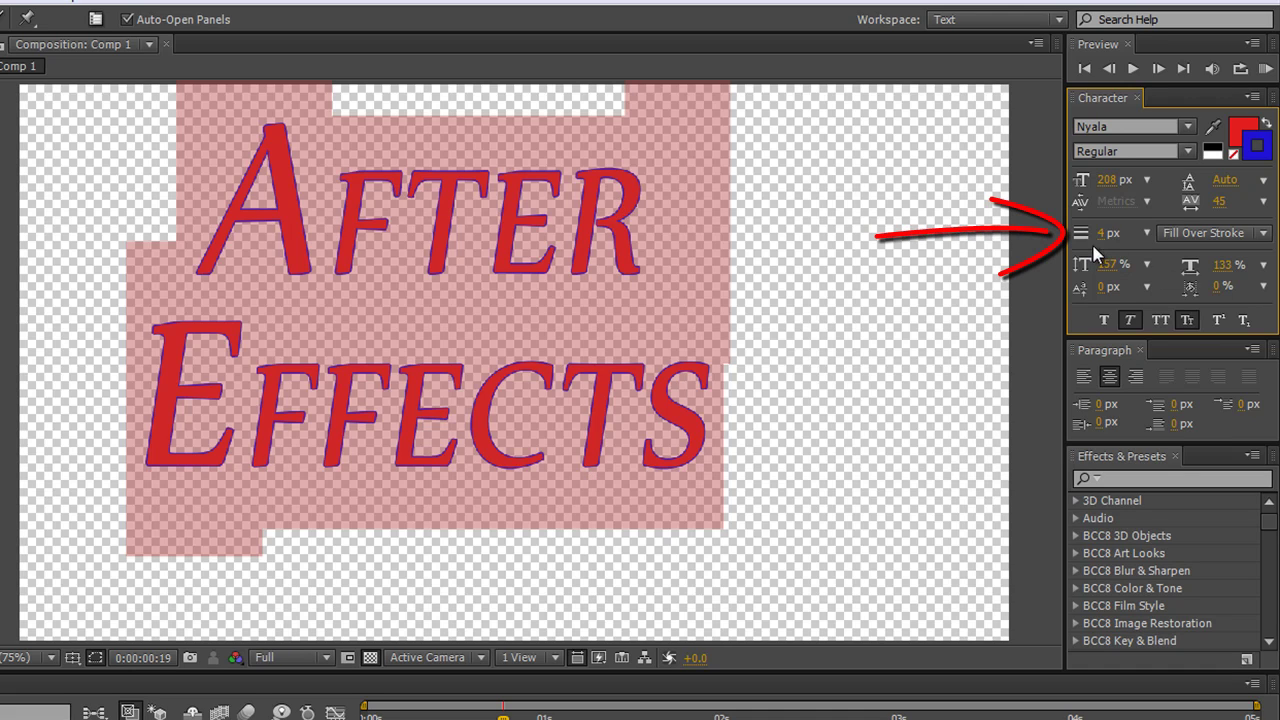
Widen the text's stroke to 13 px and set its fill and stroke order to All Fills Over All Strokes
left_click_drag(1103, 235, 1117, 235)
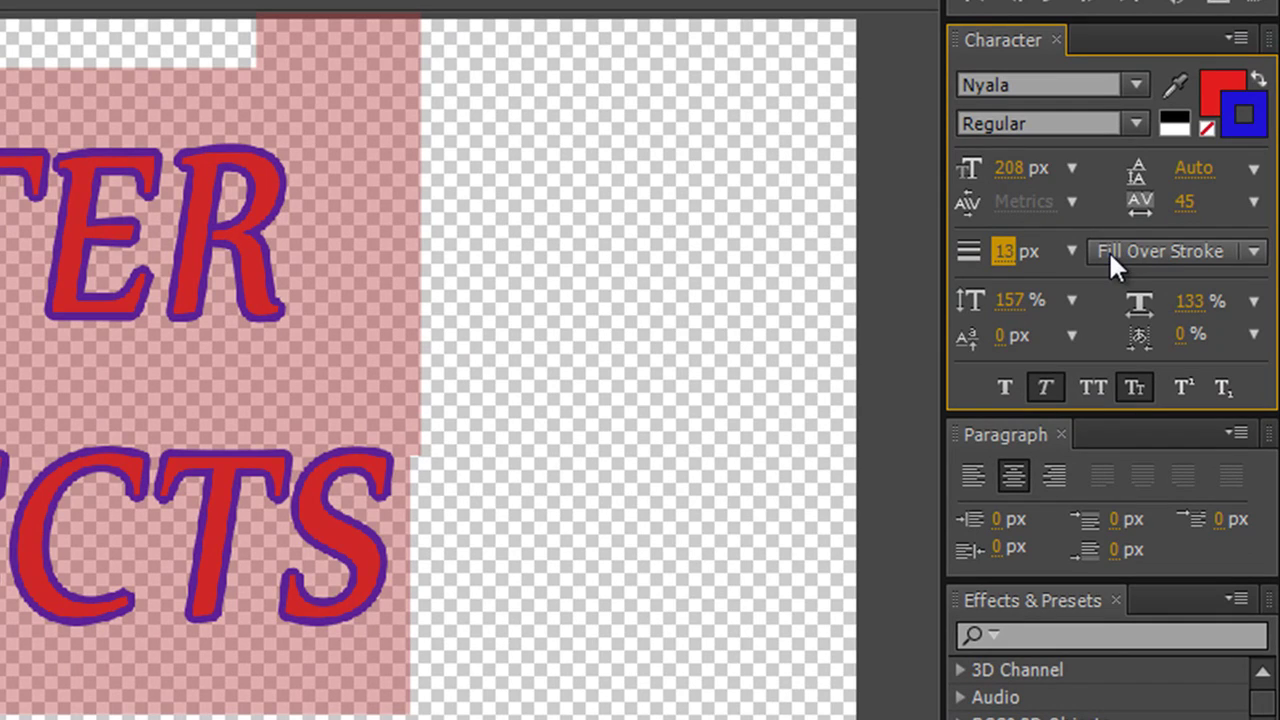
left_click(1244, 251)
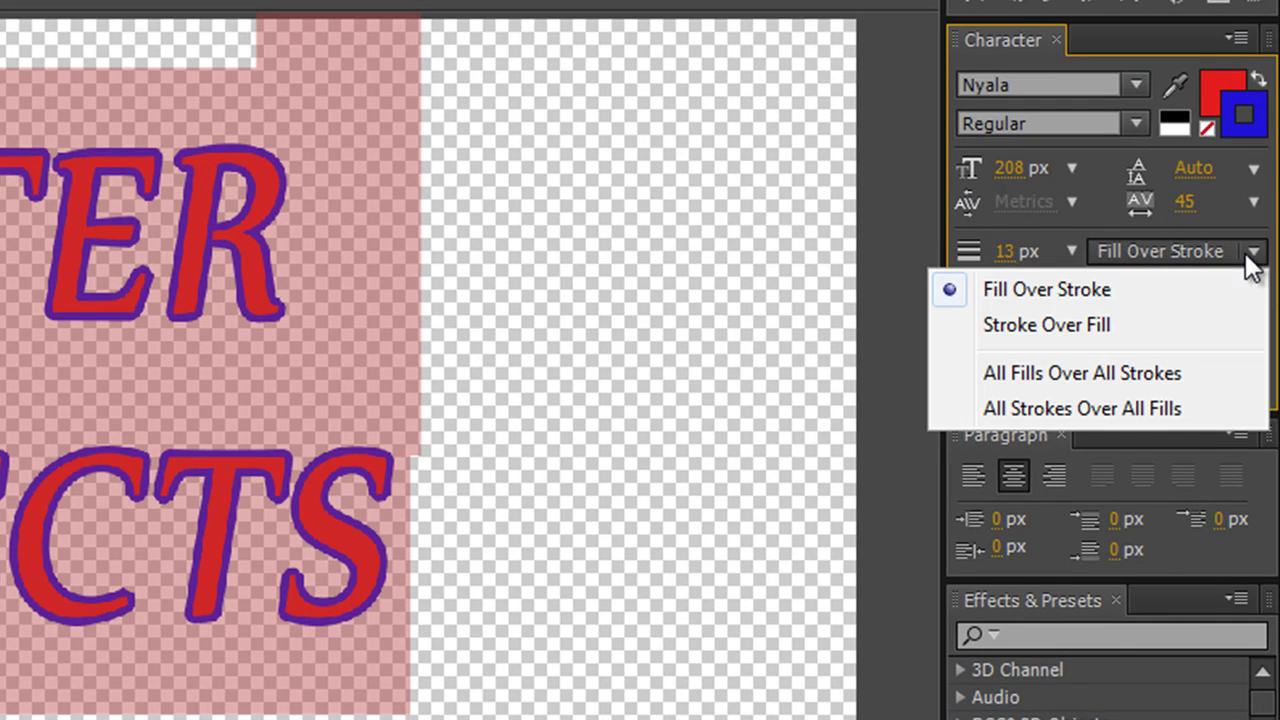
left_click(1058, 377)
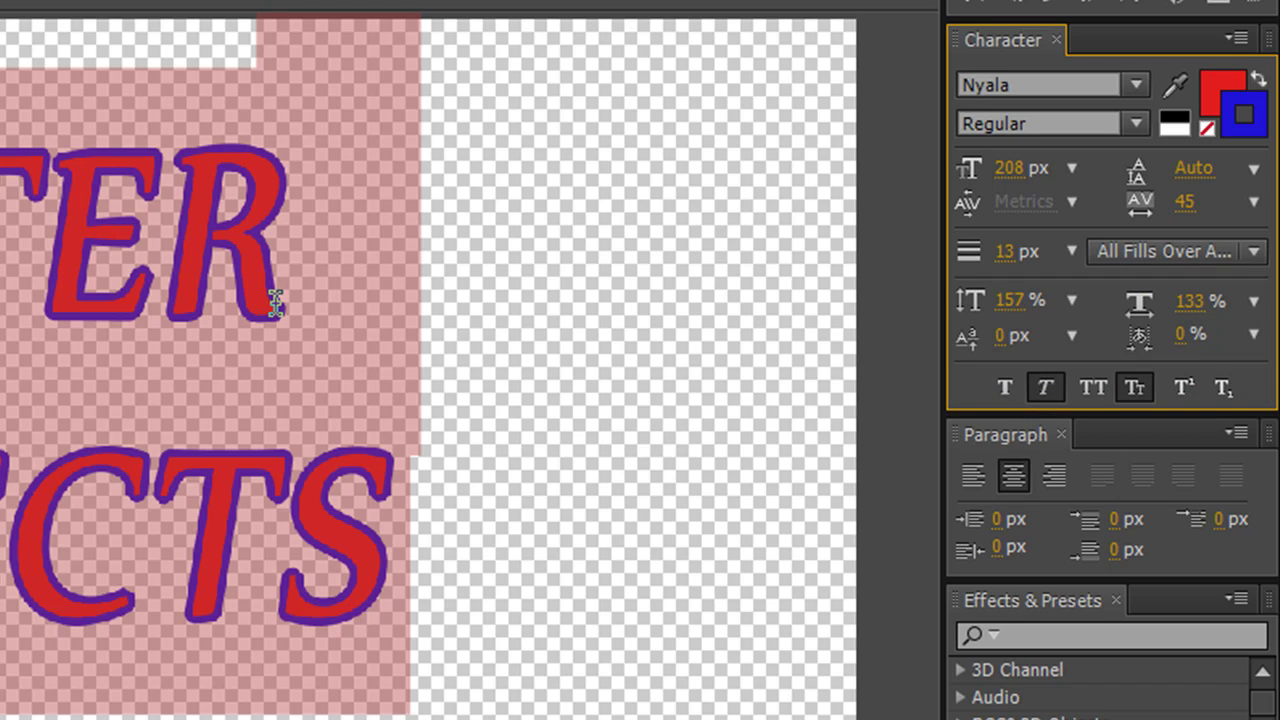
Set the stroke width of the selected text to 10 px
left_click(1002, 256)
type("9")
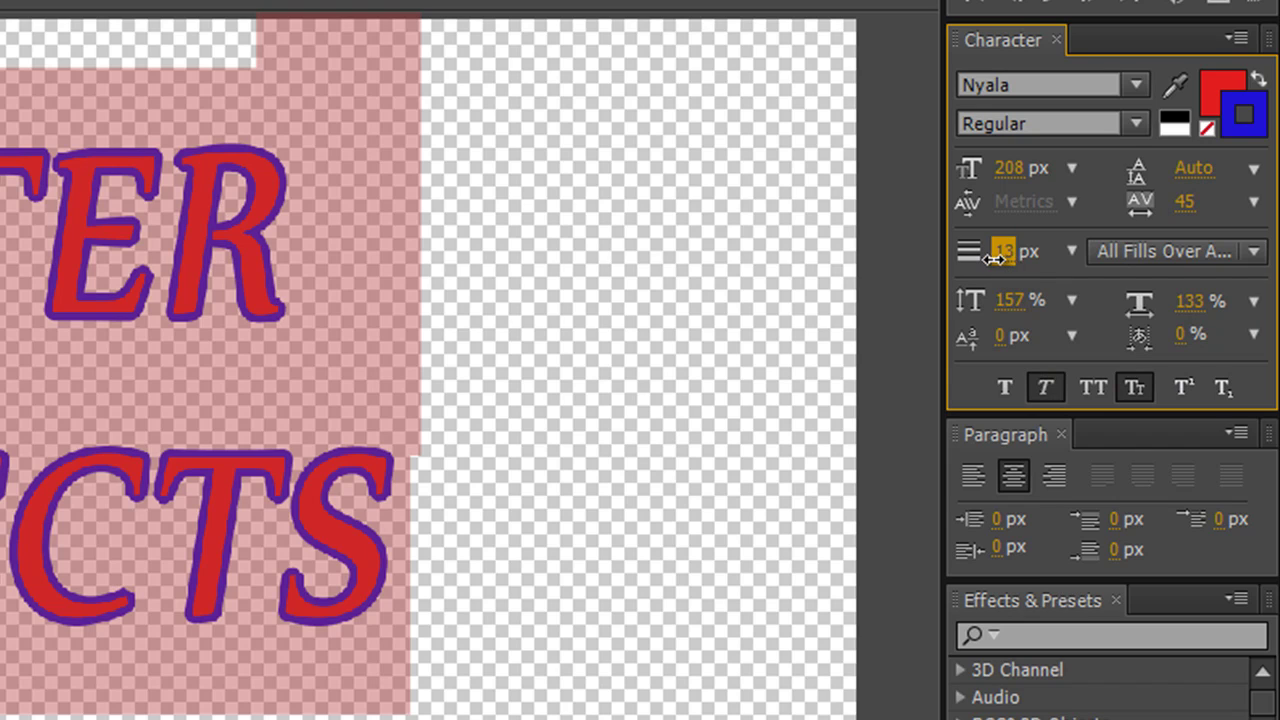
key("Return")
type("10")
key("Return")
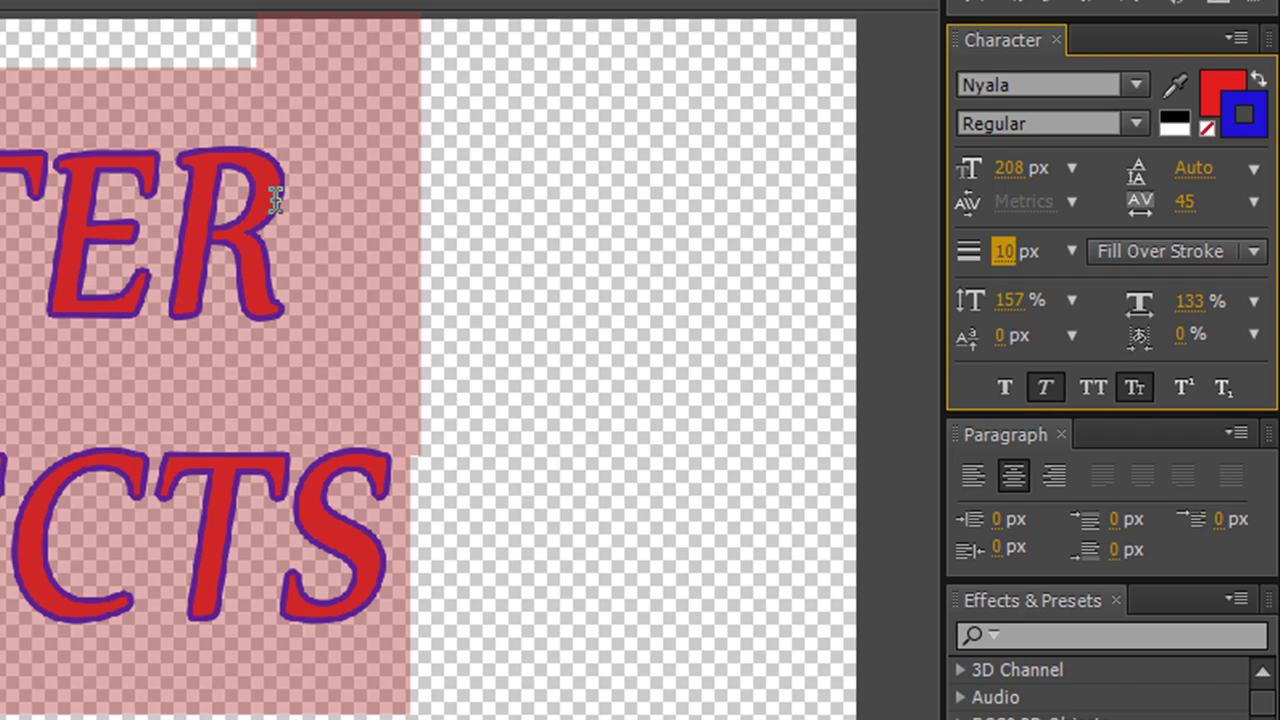
key("Return")
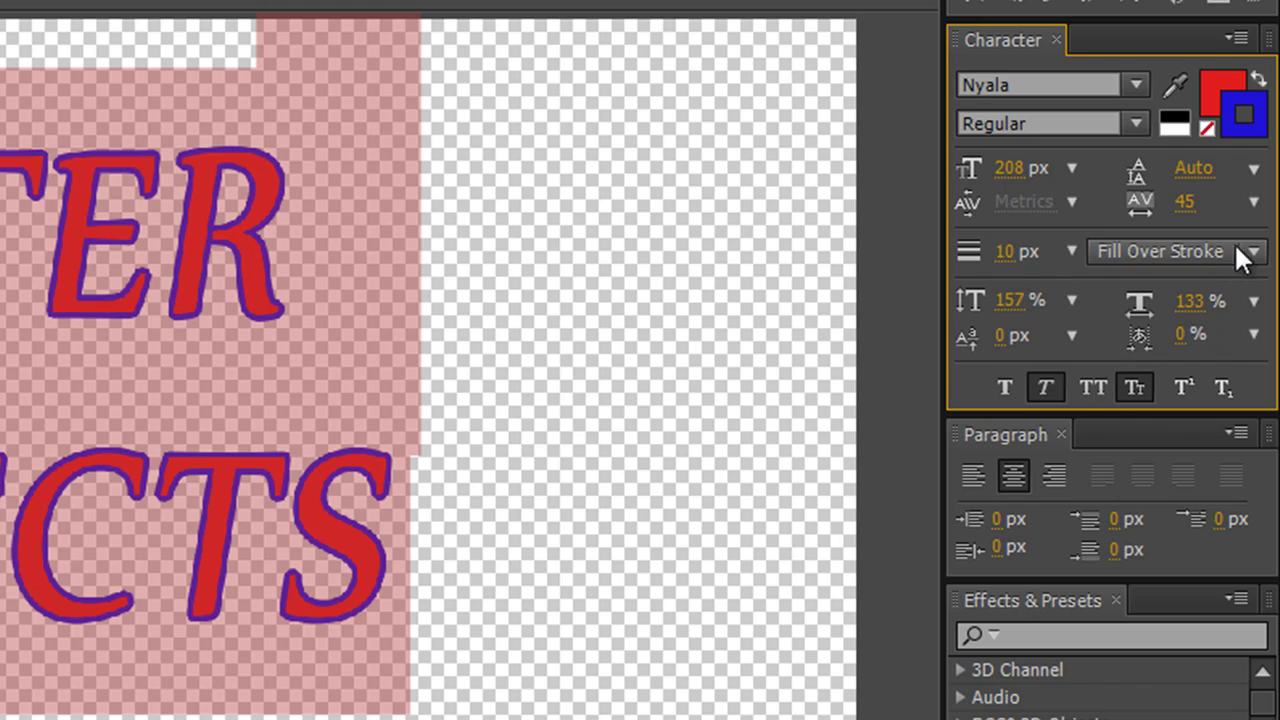
Switch the text's stroke order to All Strokes Over All Fills, and then to All Fills Over All Strokes
left_click(1245, 255)
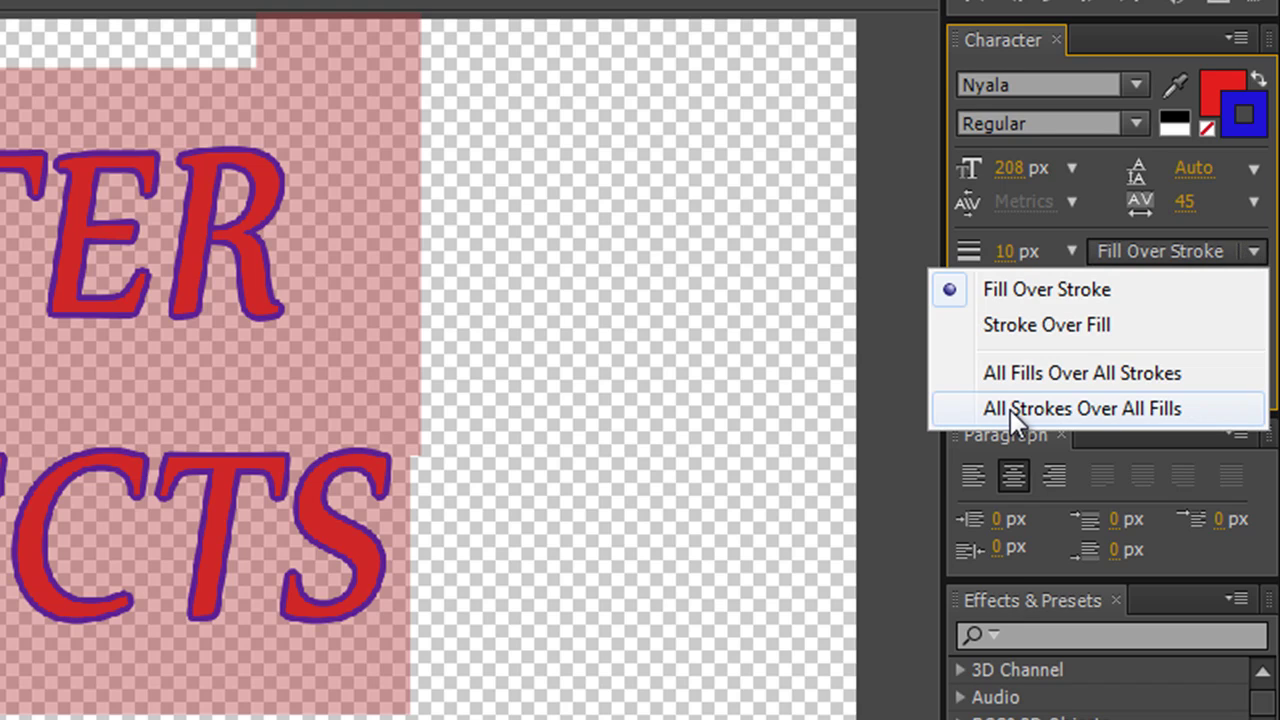
left_click(1010, 408)
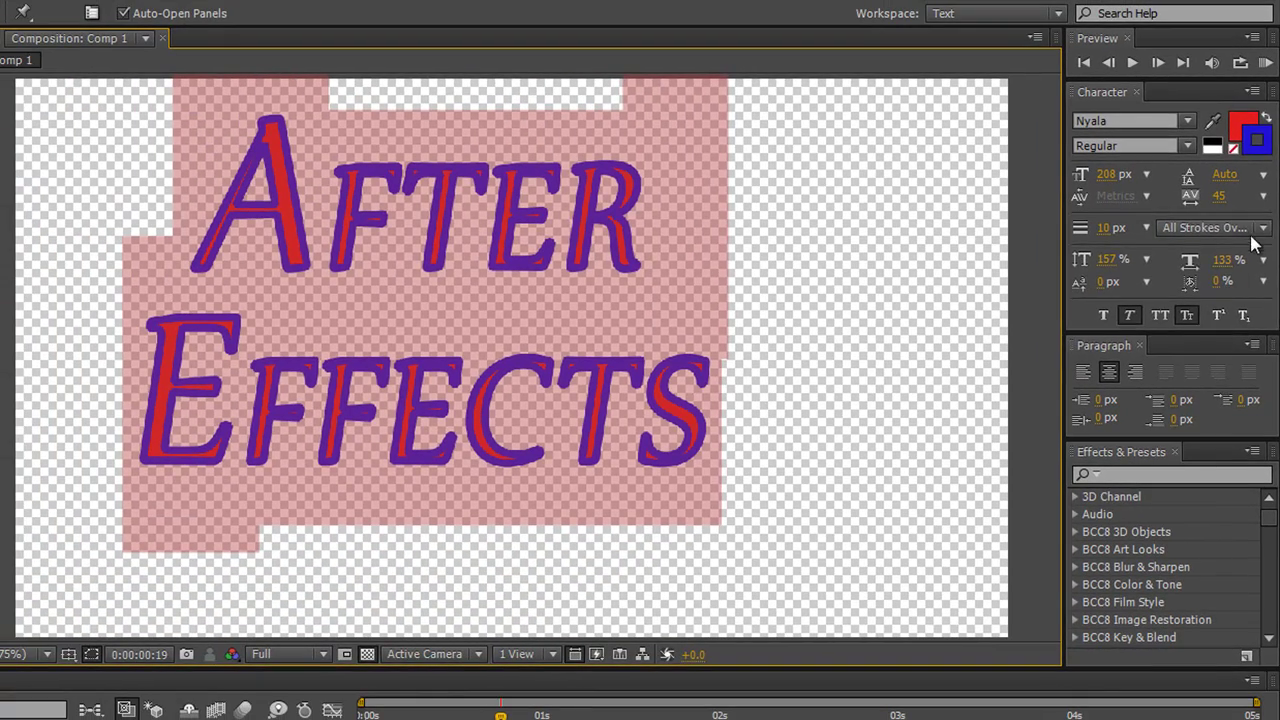
left_click(1253, 251)
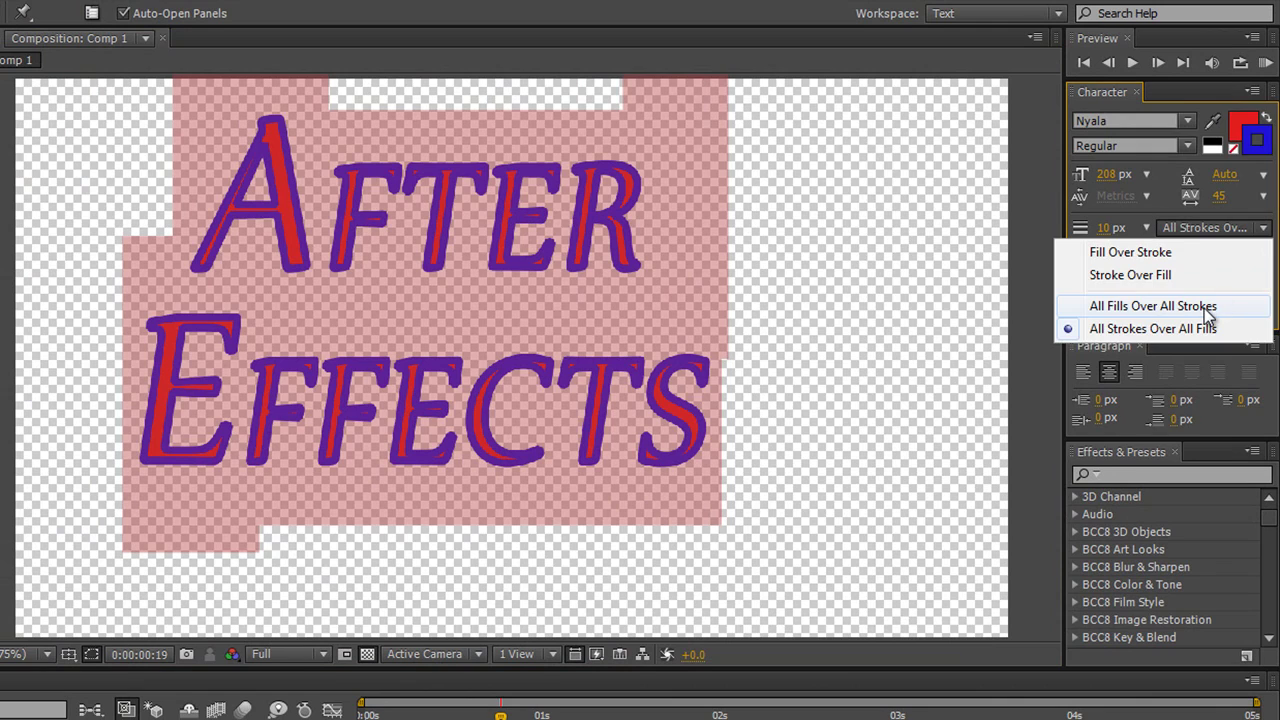
left_click(1153, 306)
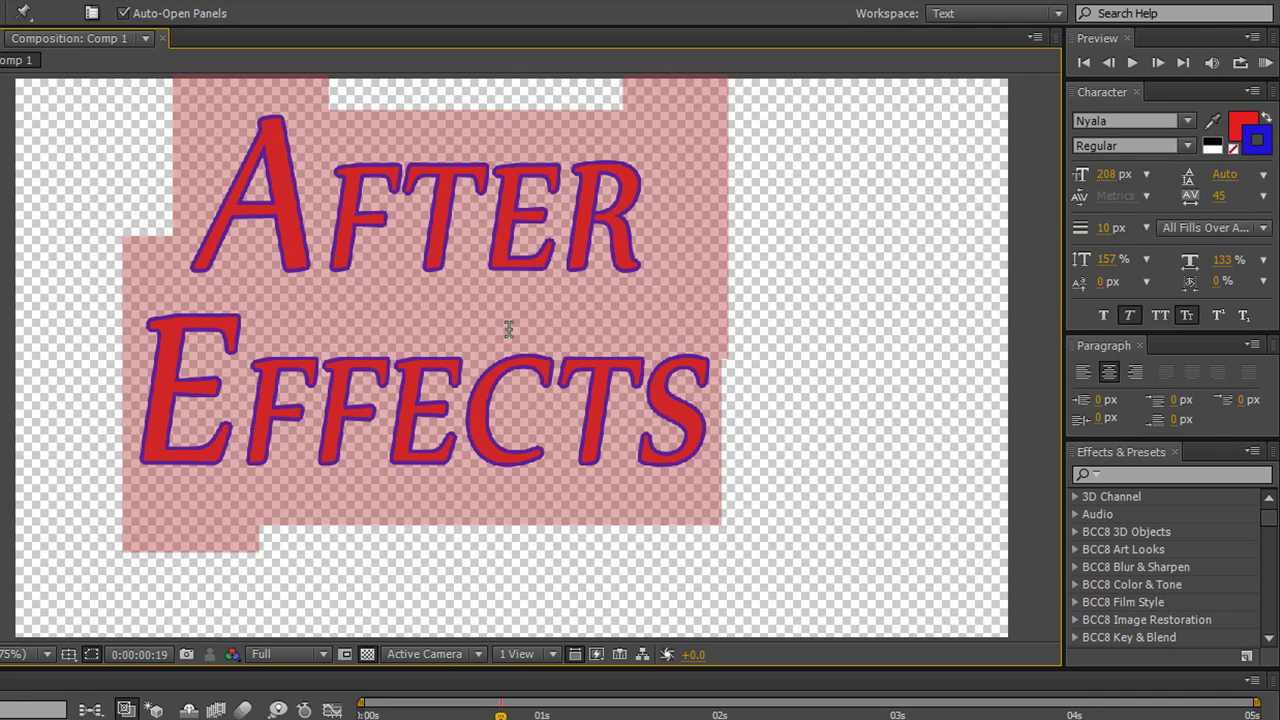
left_click(1262, 228)
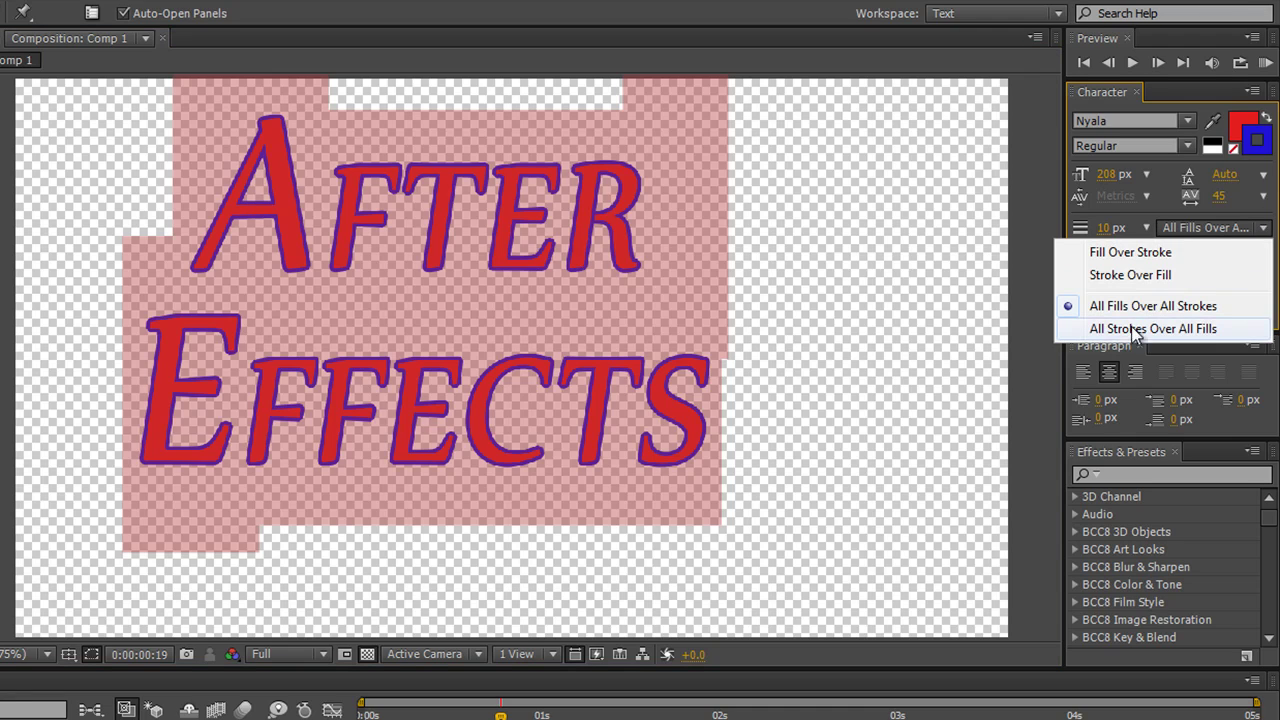
left_click(1262, 229)
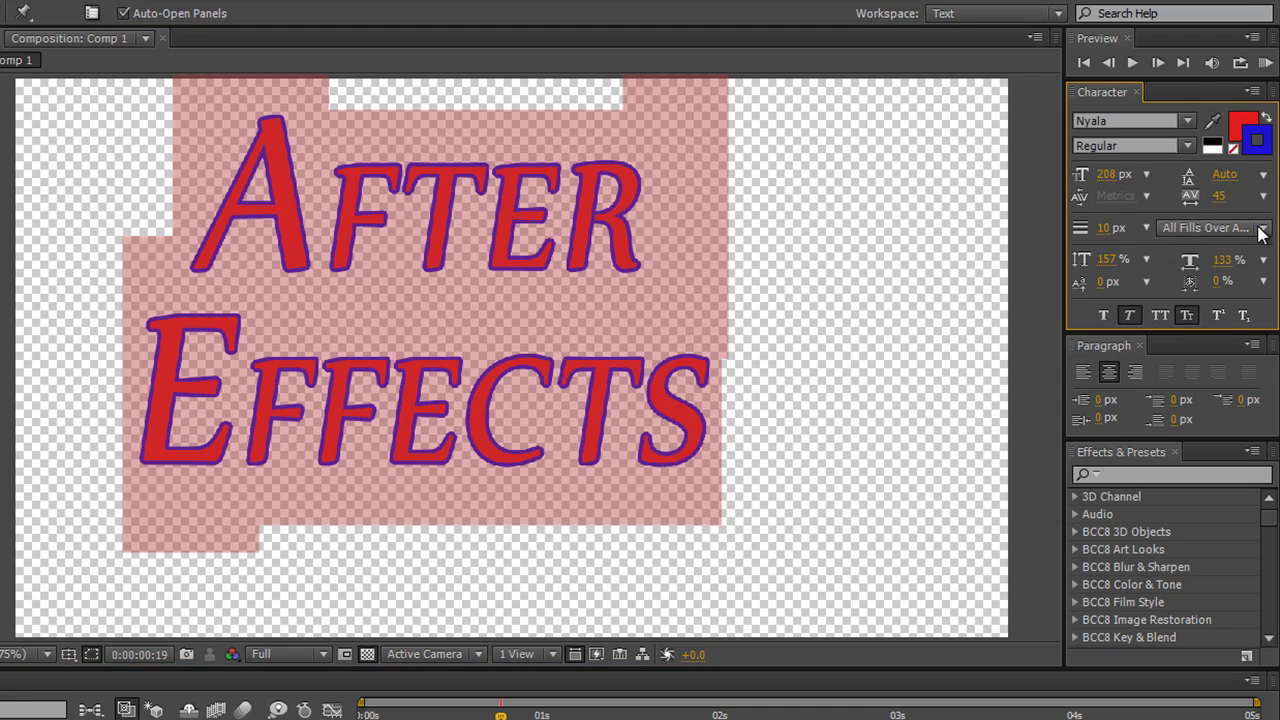
left_click(1264, 232)
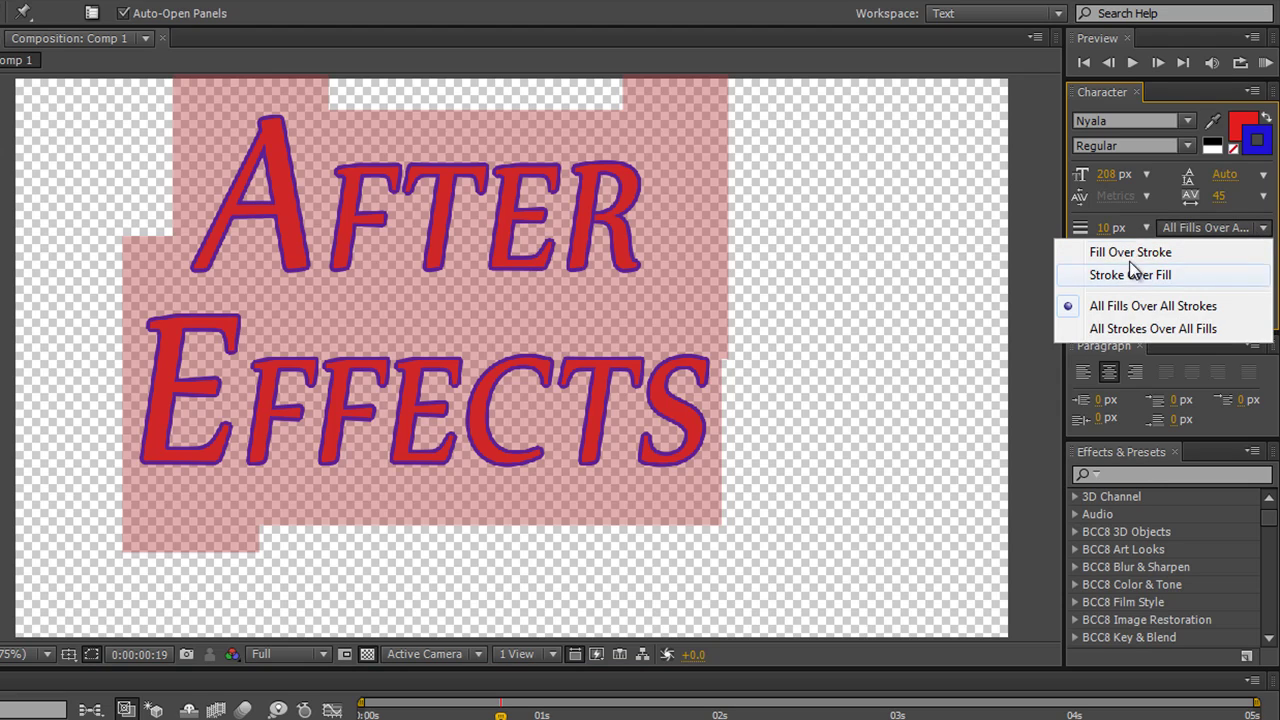
left_click(1264, 230)
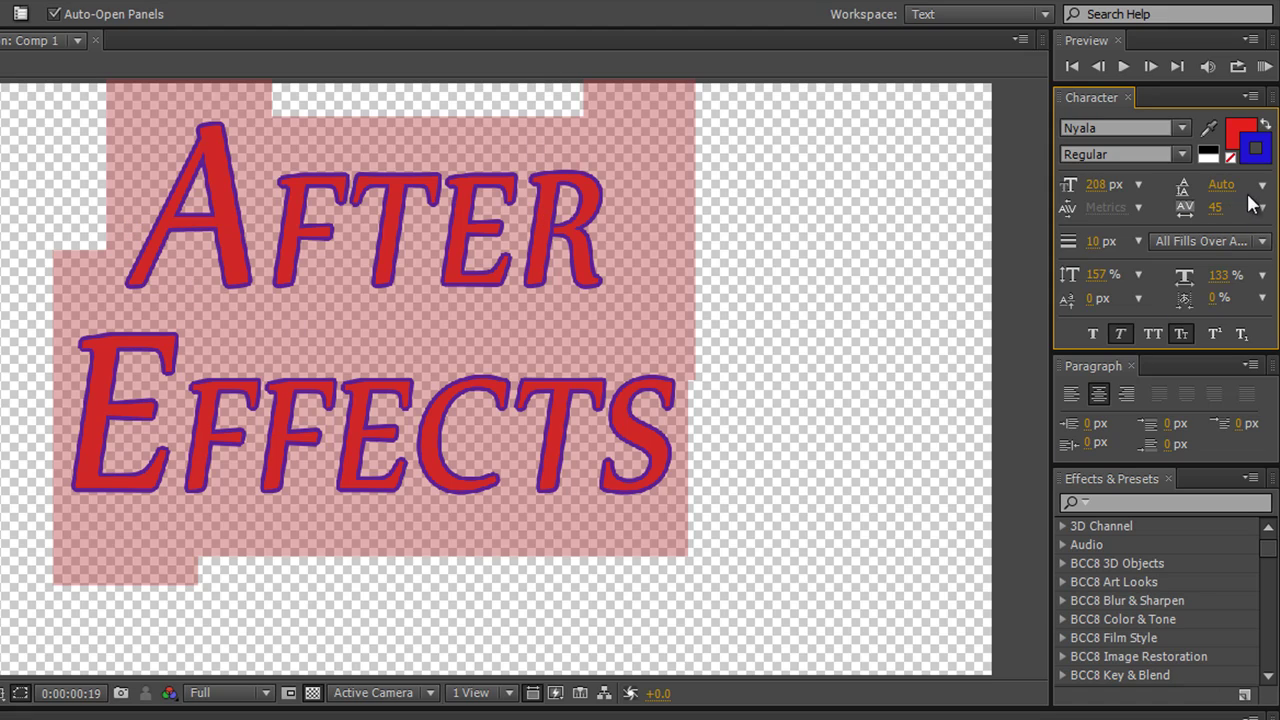
Try line spacings of 272 px and 202 px between the two text lines, and reset the leading to Auto
left_click_drag(1222, 184, 1275, 60)
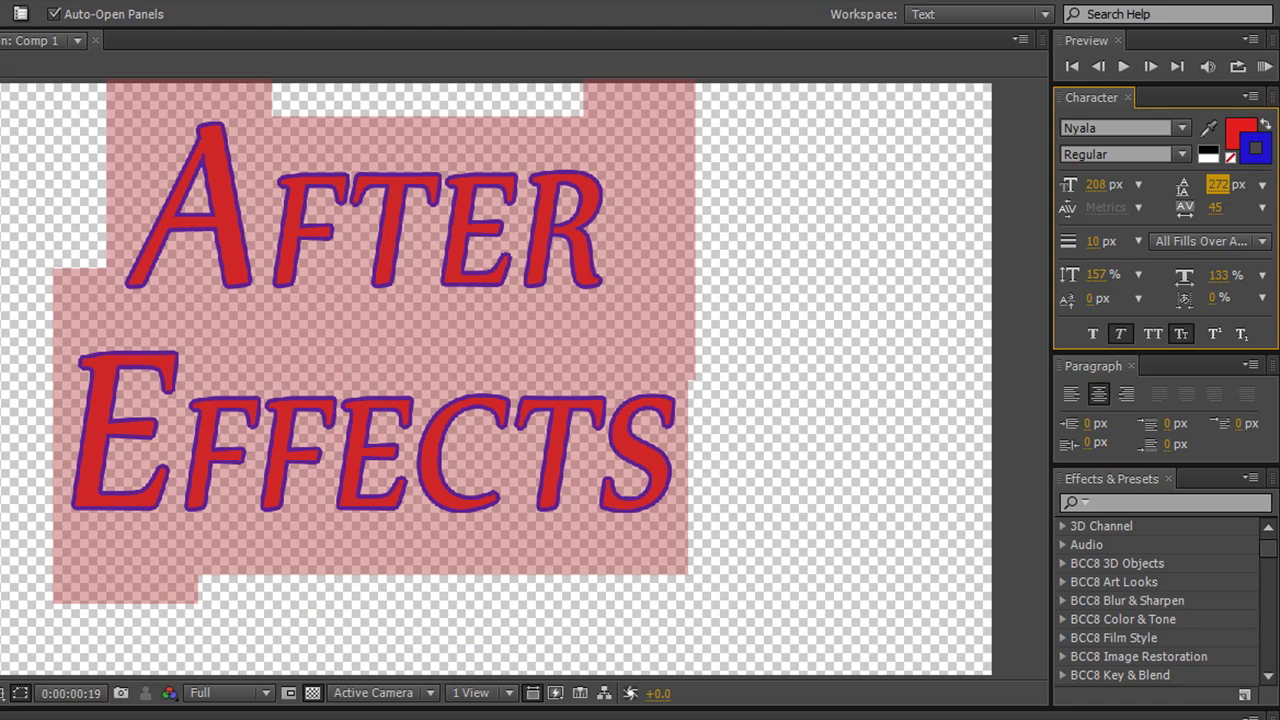
left_click_drag(1275, 60, 1216, 64)
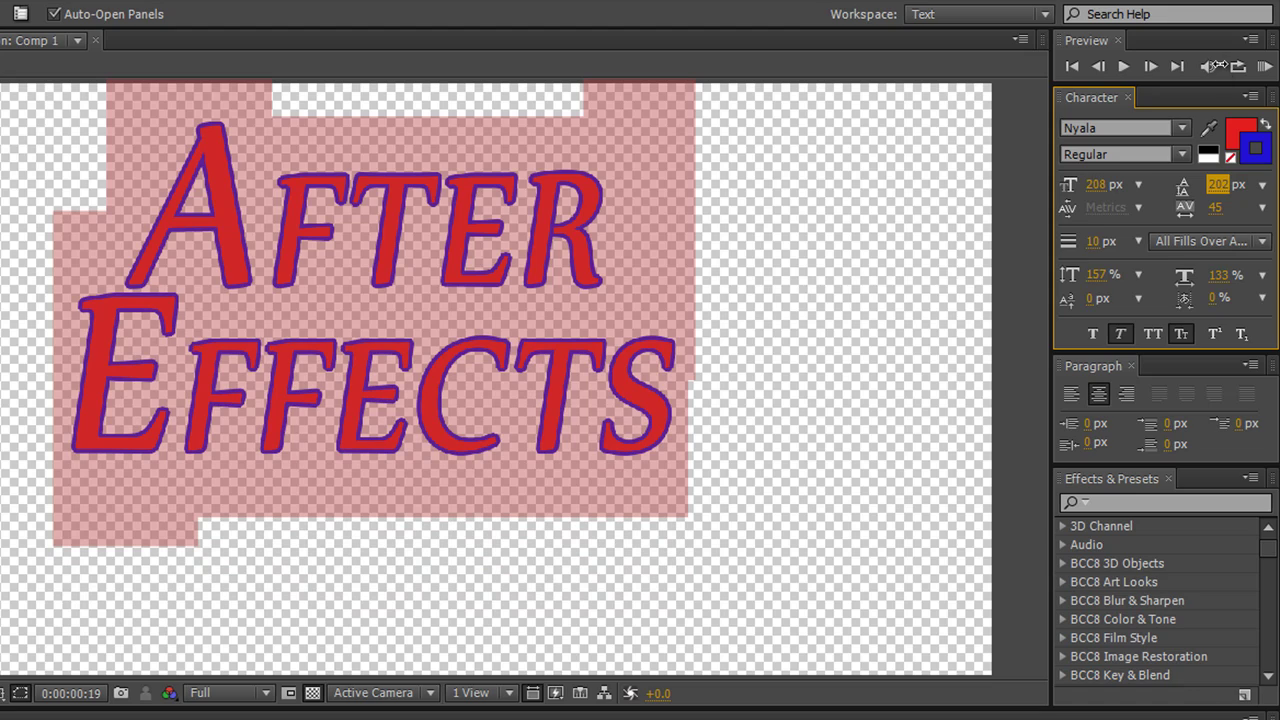
left_click(1262, 186)
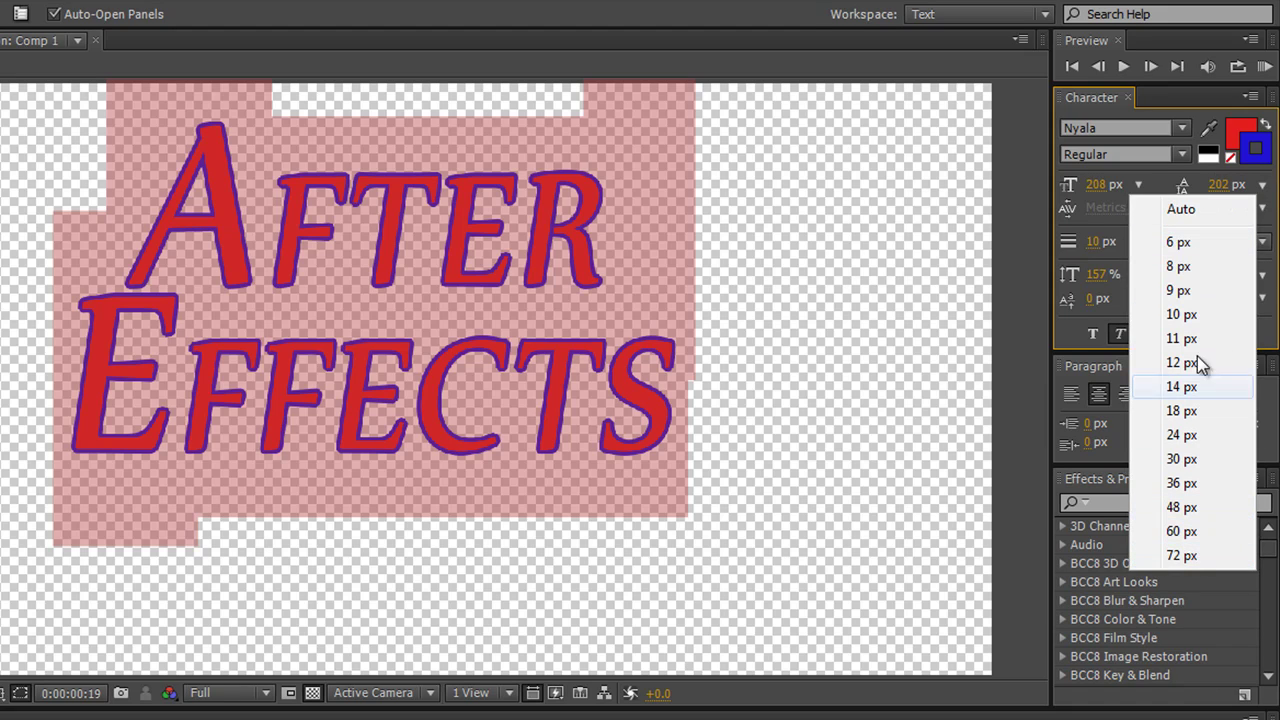
left_click(1180, 212)
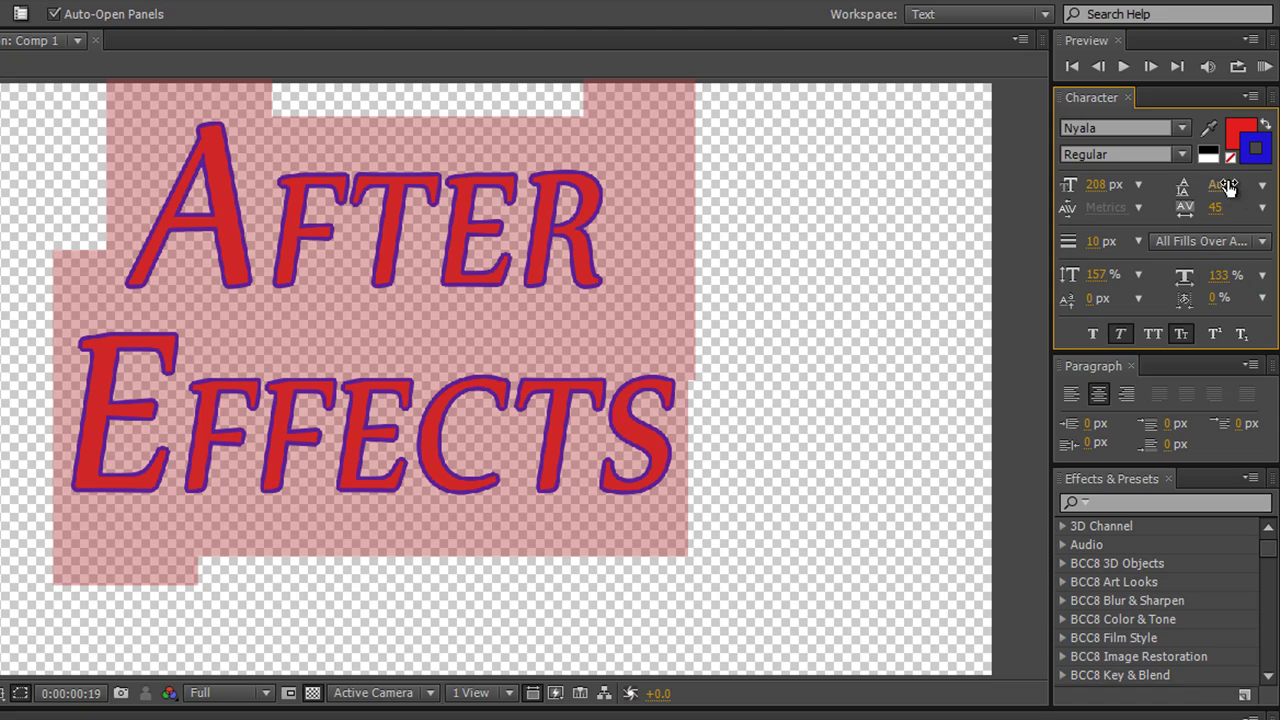
Set the leading of the two-line text to 214 px
left_click_drag(1222, 186, 1245, 186)
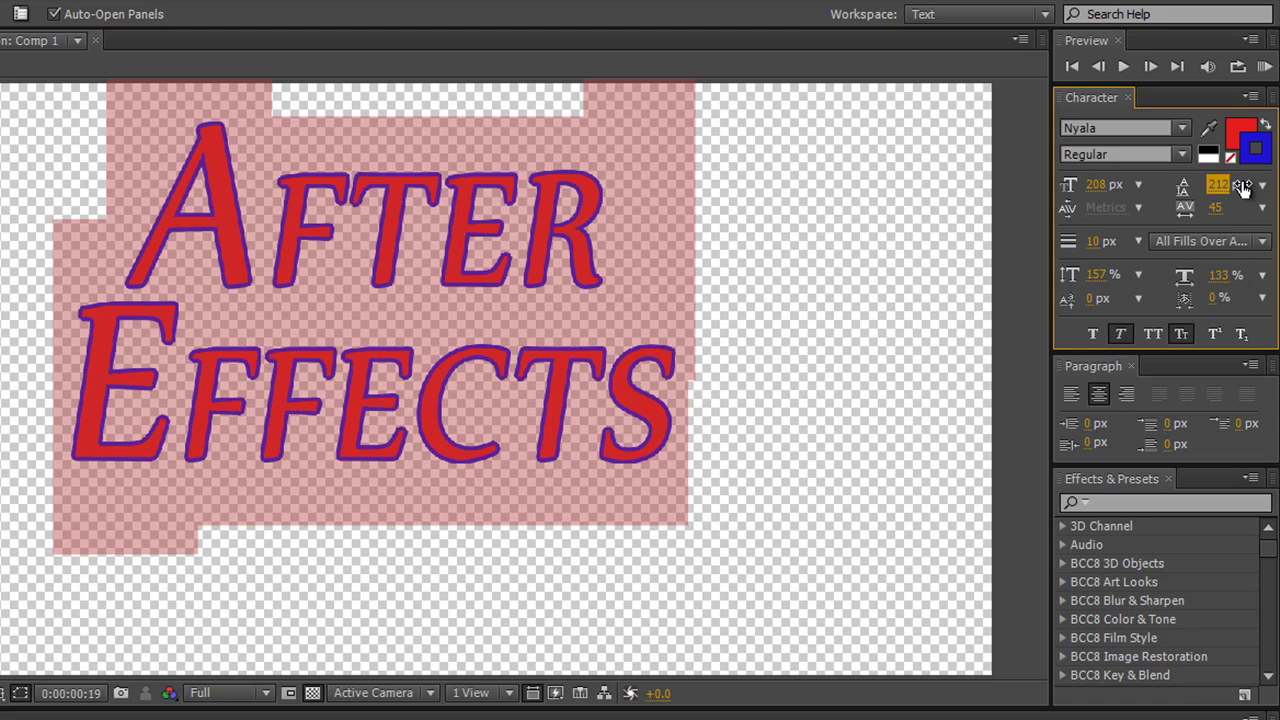
left_click_drag(1241, 186, 1242, 186)
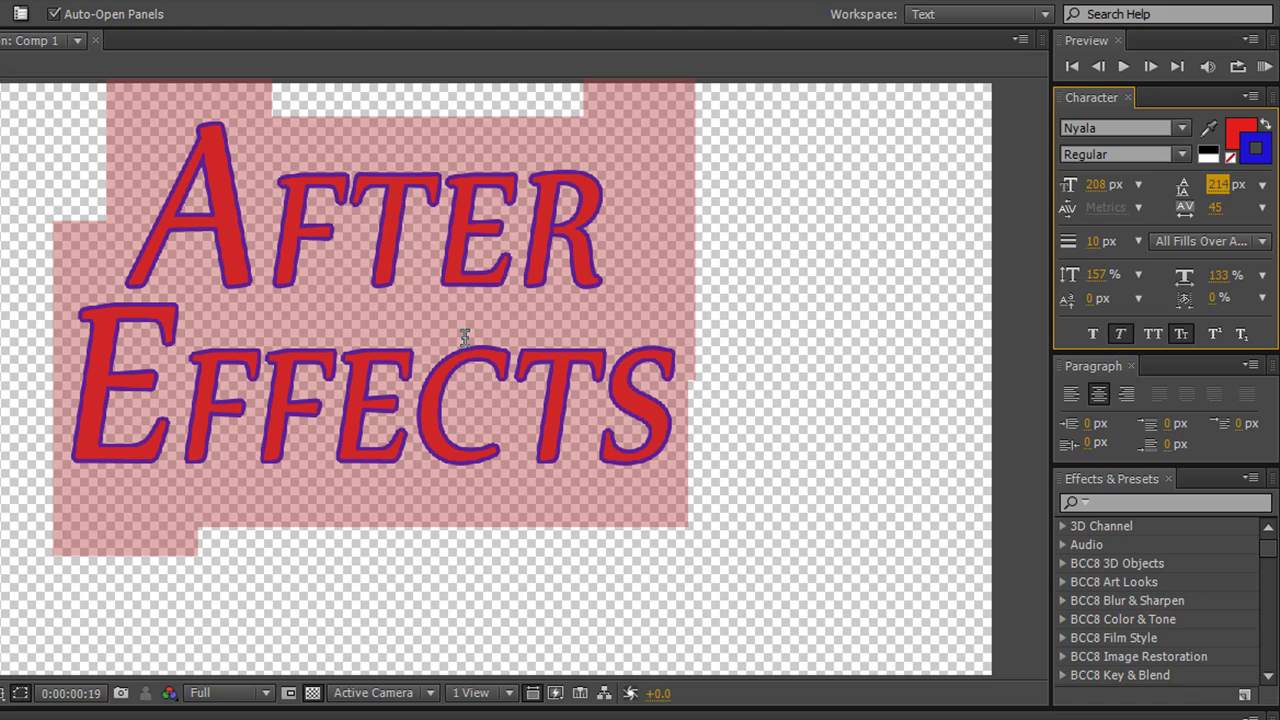
Try a kerning of 0 on the selected text, and then set the kerning to Optical
left_click(1136, 208)
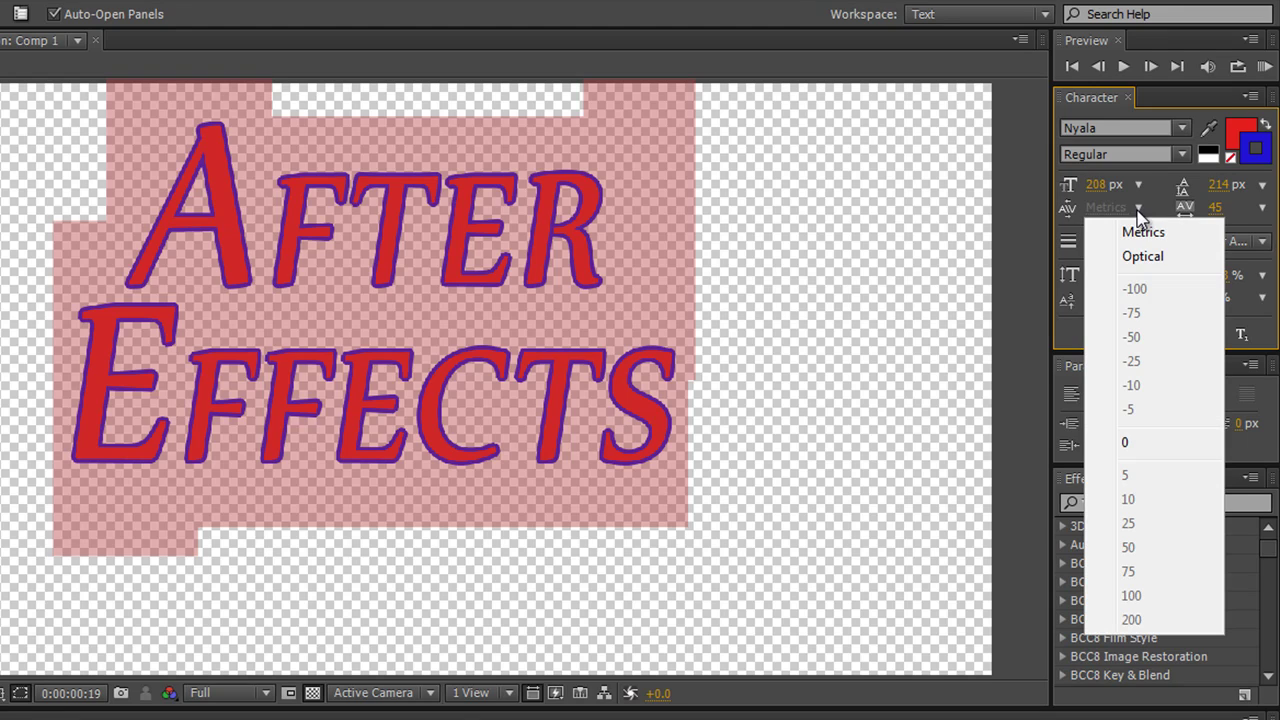
left_click(1142, 442)
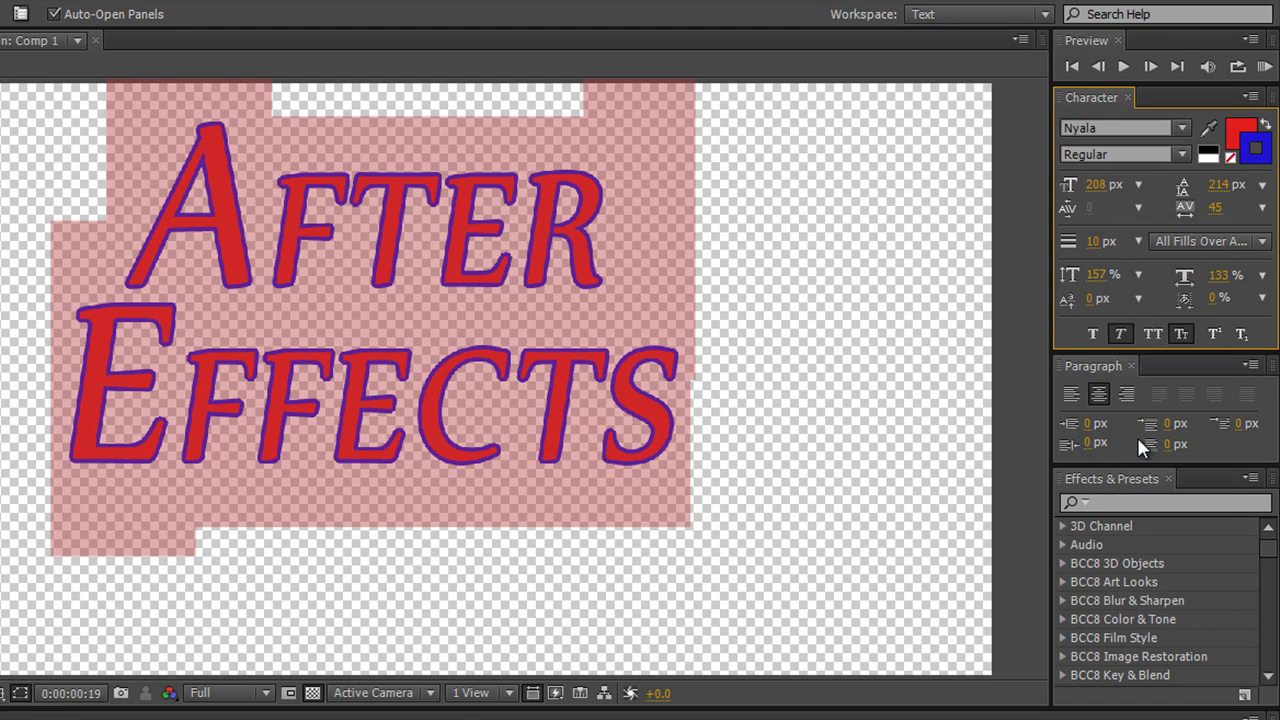
left_click(1137, 209)
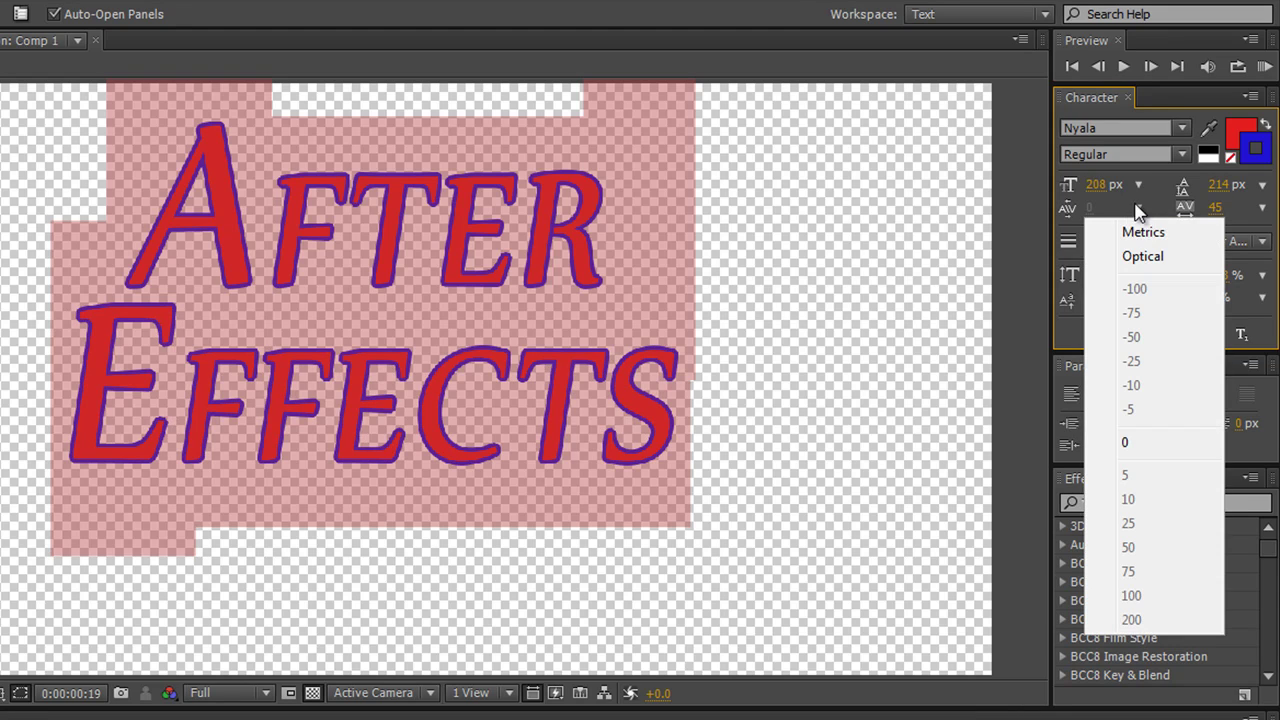
left_click(1150, 257)
left_click(1137, 208)
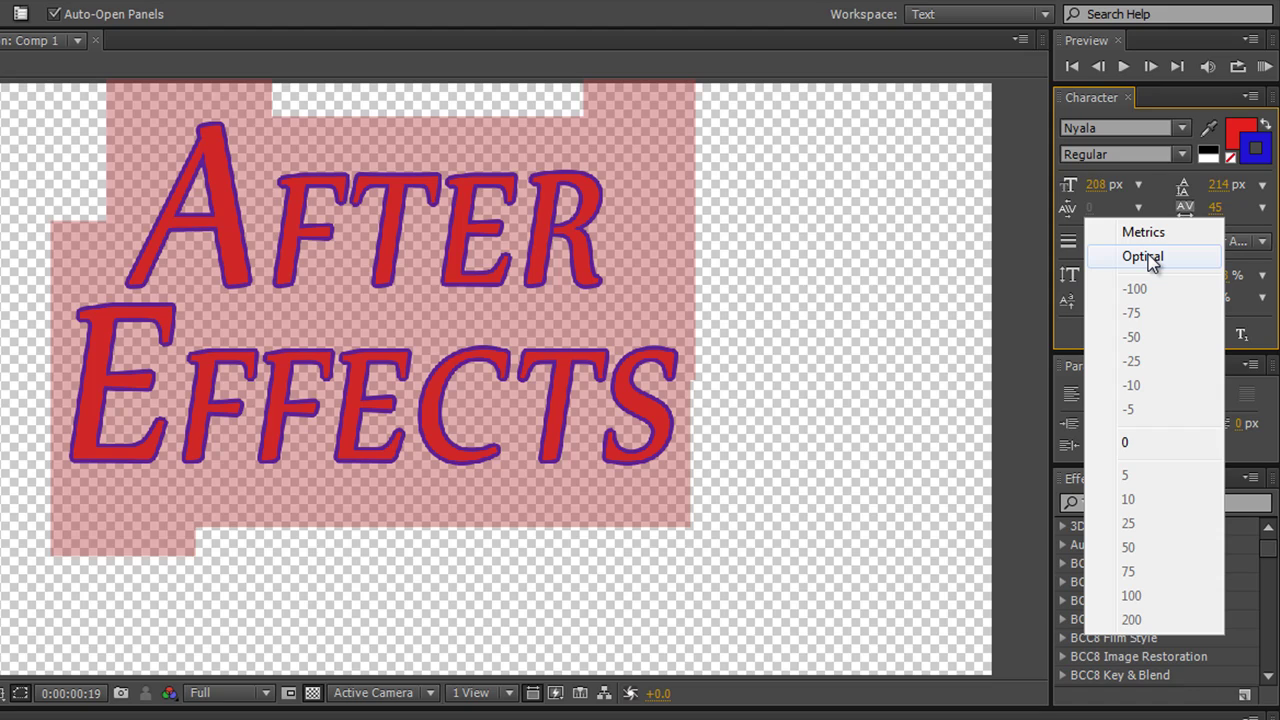
left_click(1143, 257)
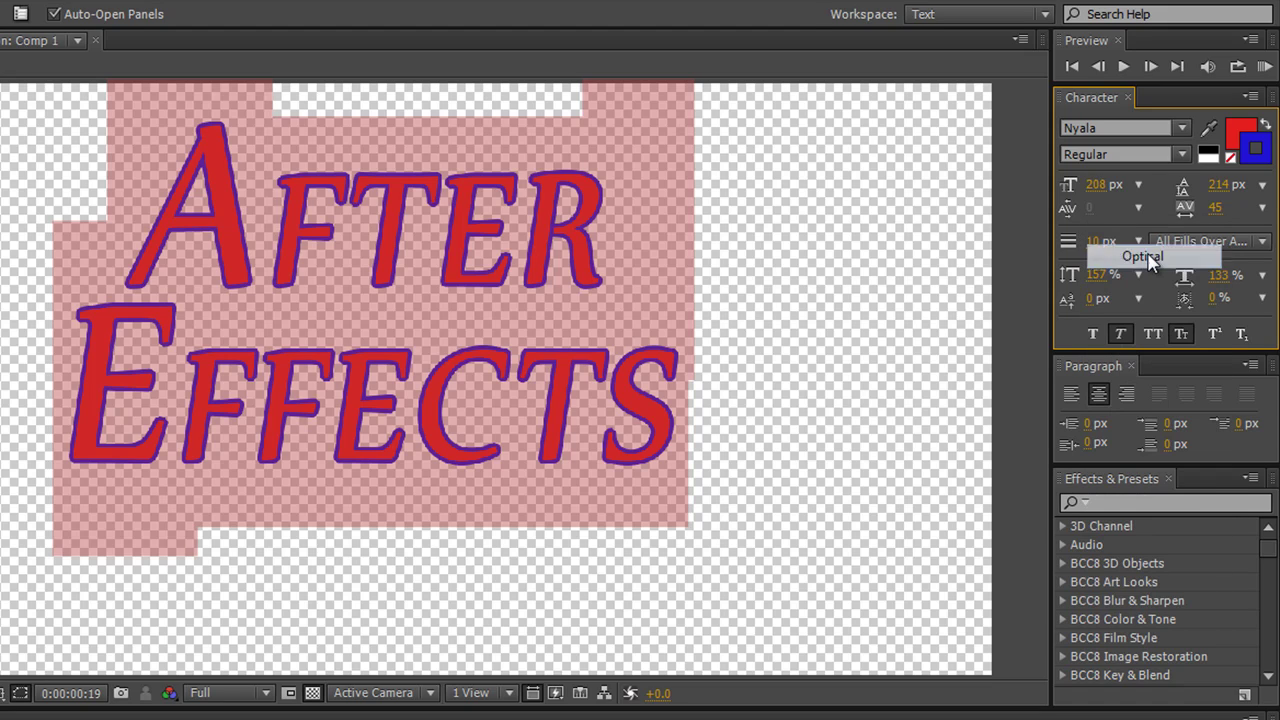
Compare kerning methods on the selected text by switching to Metrics and back to Optical
left_click(1136, 207)
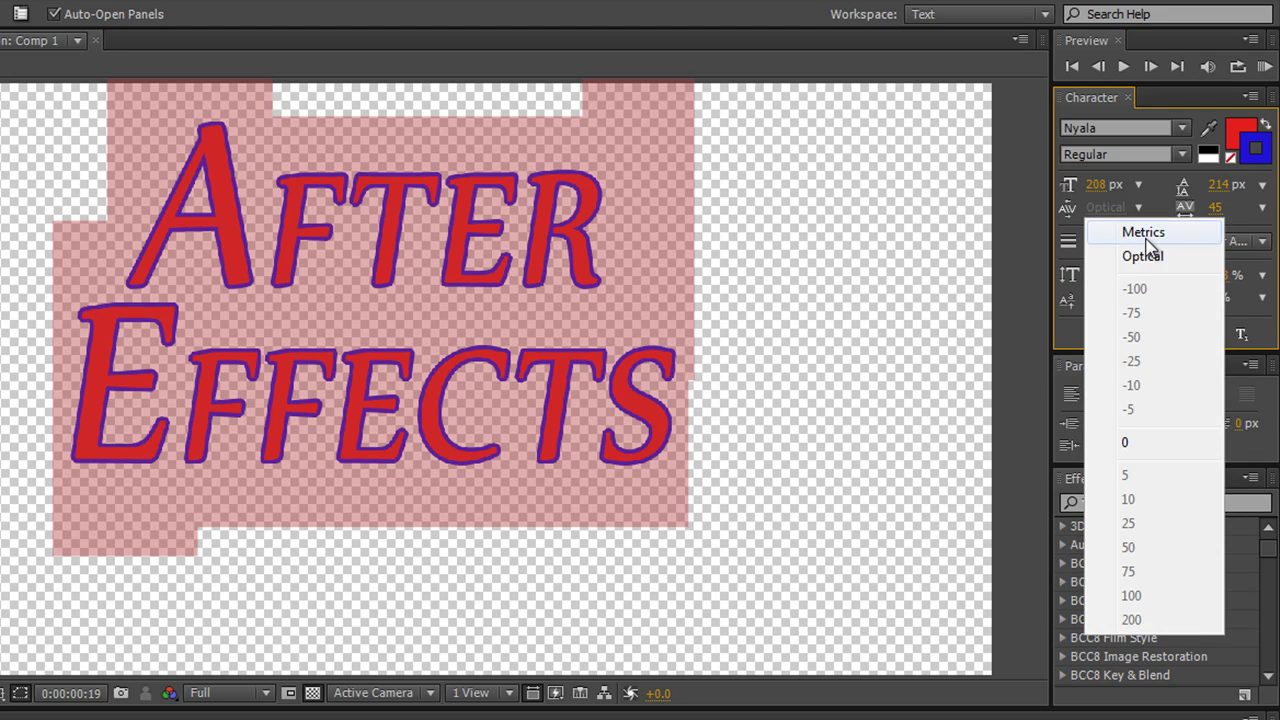
left_click(1144, 234)
left_click(1137, 208)
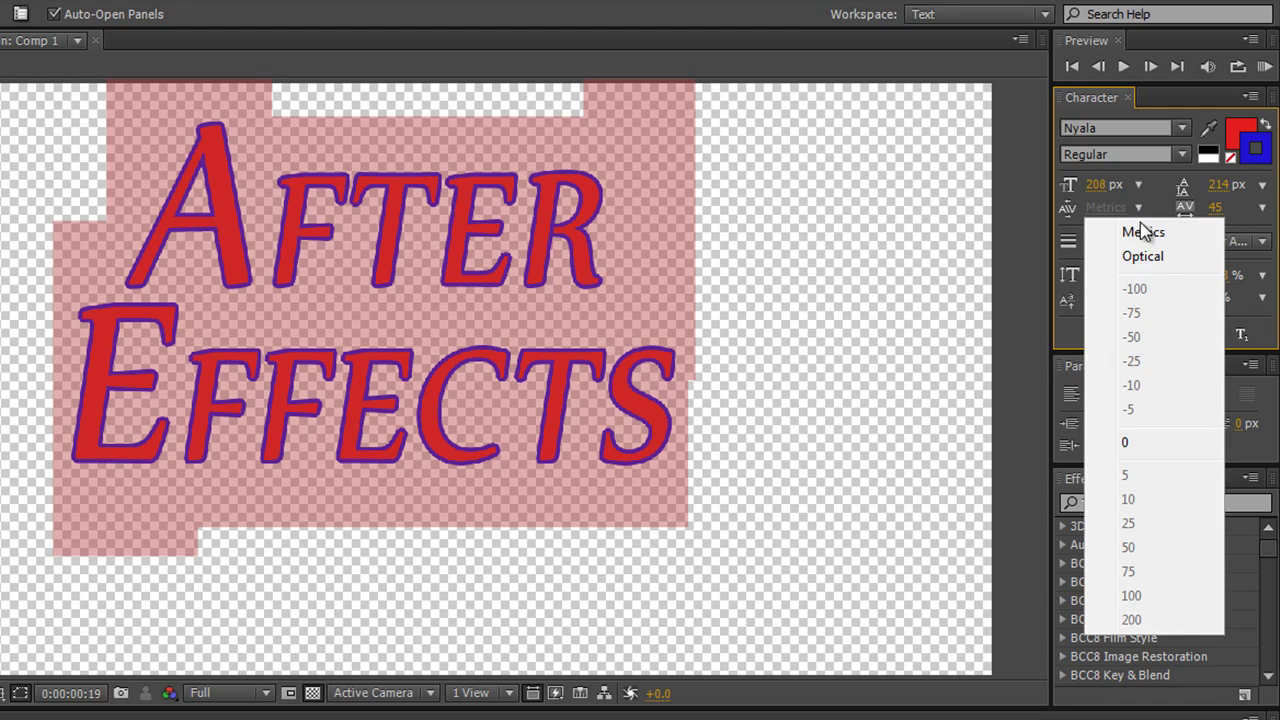
left_click(1151, 260)
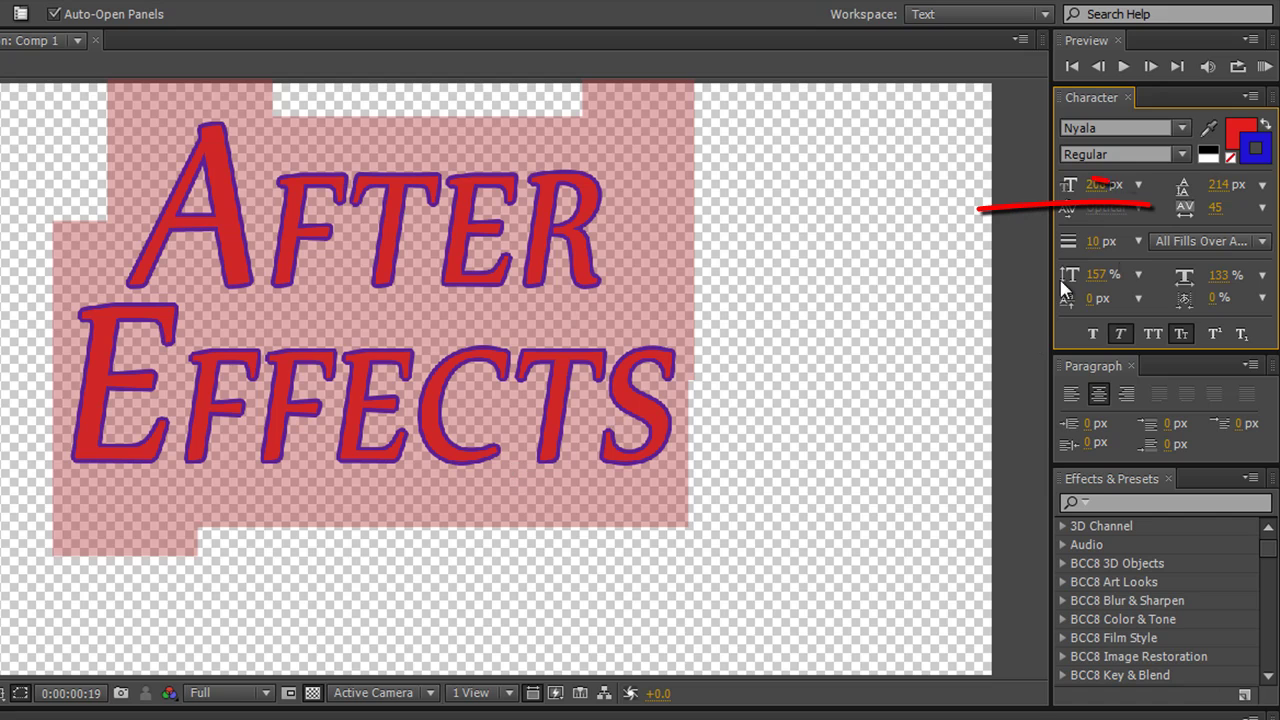
Try tracking values of -100 and 200 on the selected two-line title
left_click(1262, 207)
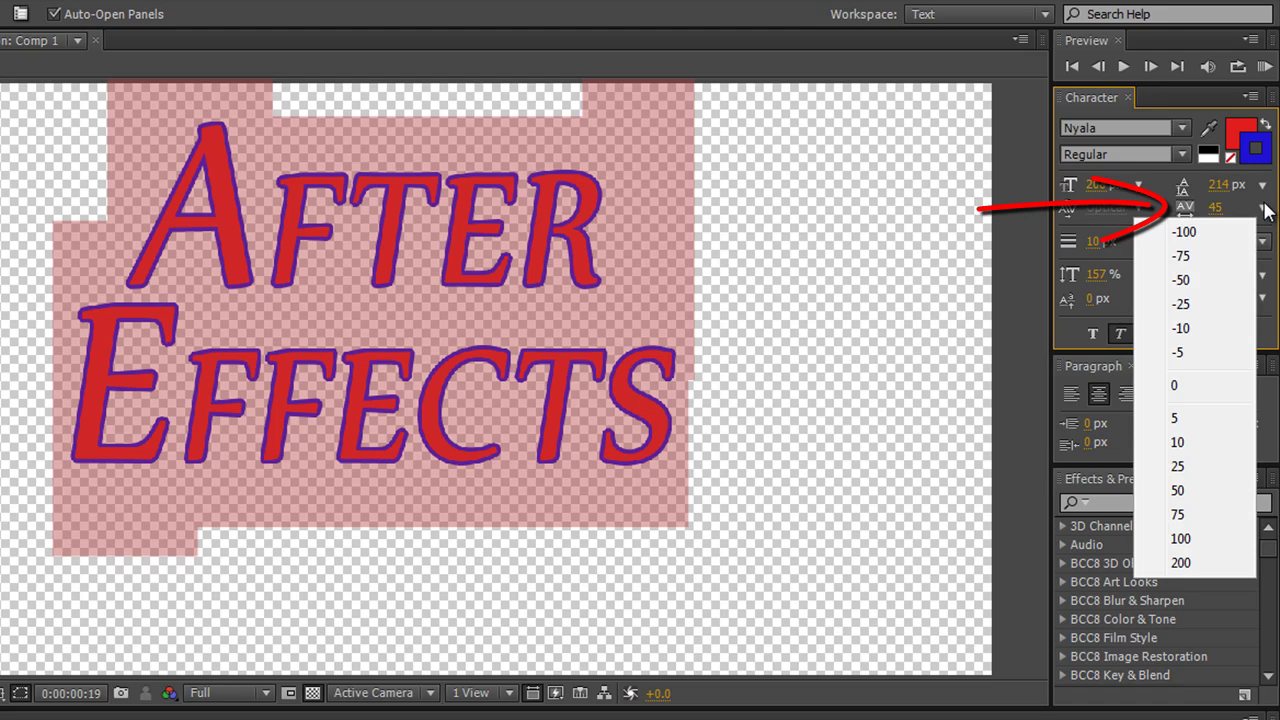
left_click(1195, 232)
left_click(1262, 207)
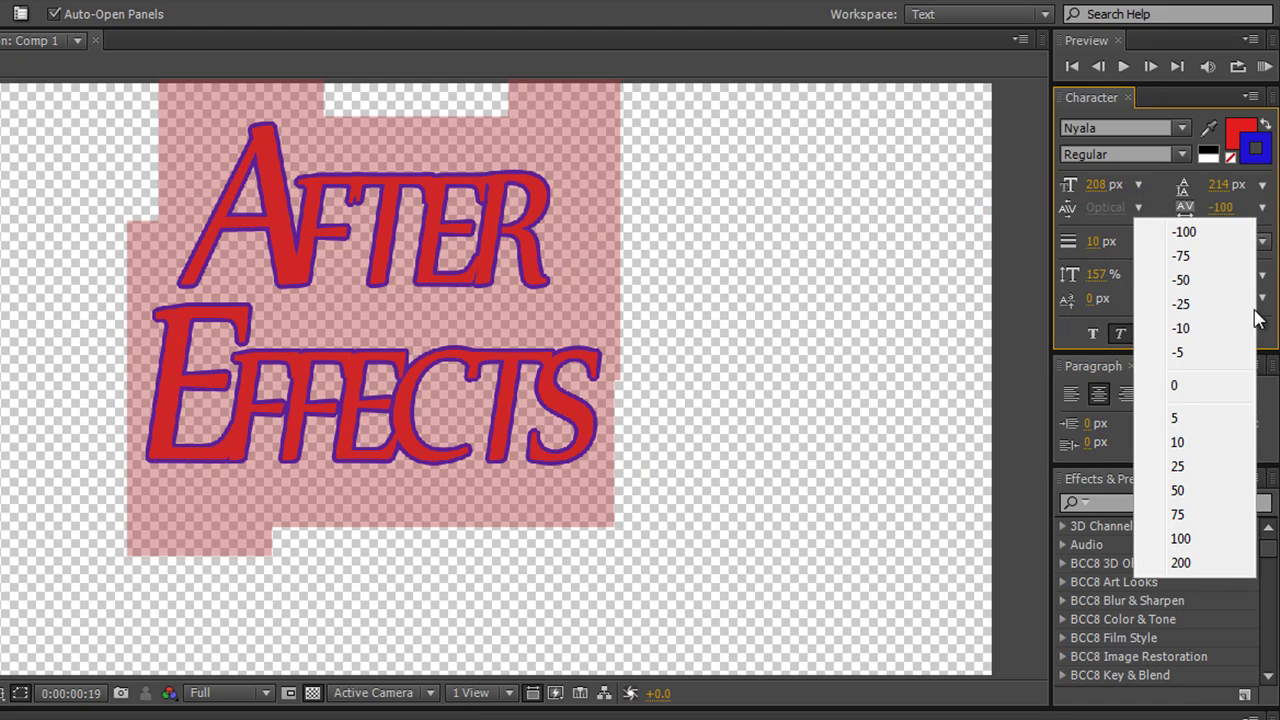
left_click(1194, 562)
Adjust the tracking of the selected title through several values, and settle on 35
left_click(1218, 207)
type("97")
key("Return")
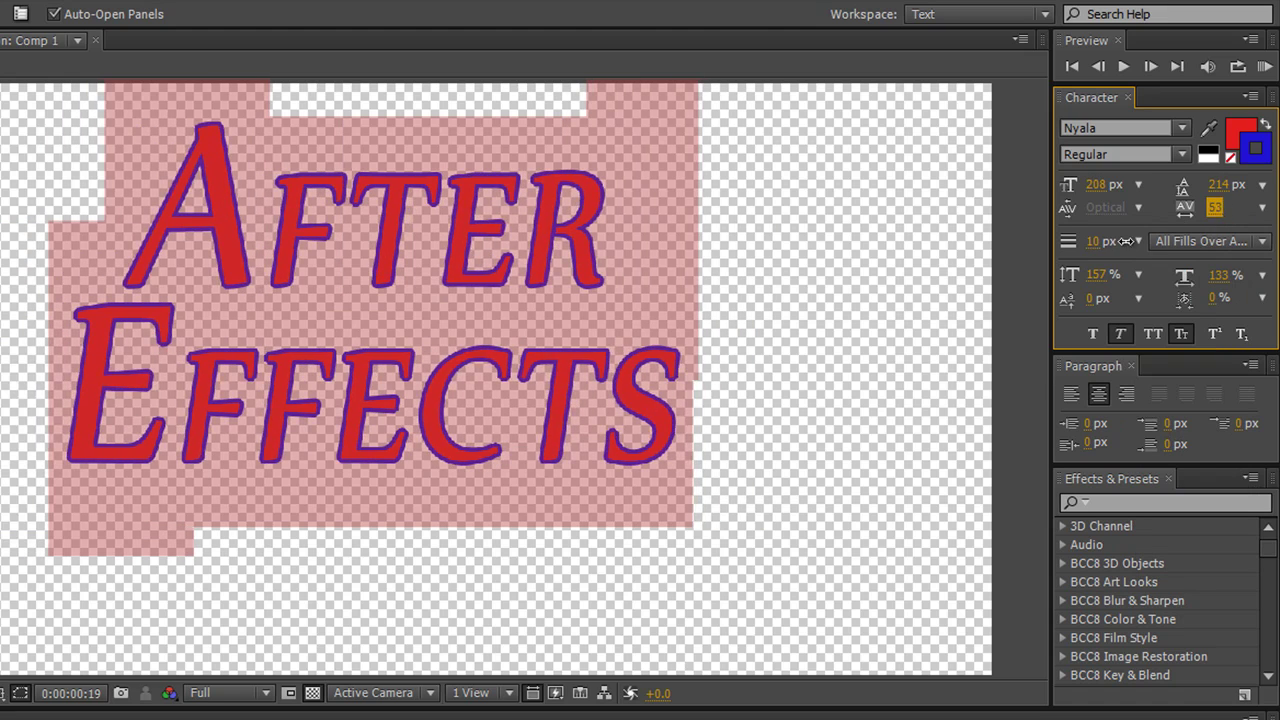
type("55")
key("Return")
type("54")
key("Return")
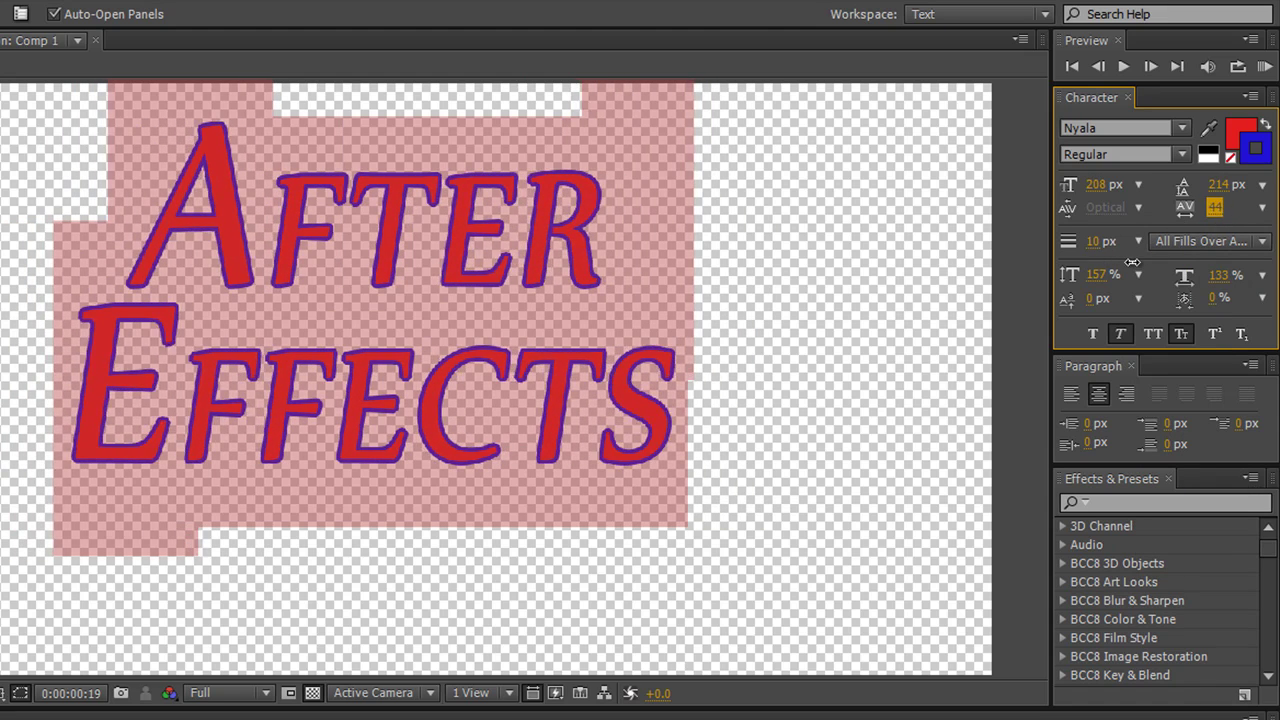
type("35")
key("Return")
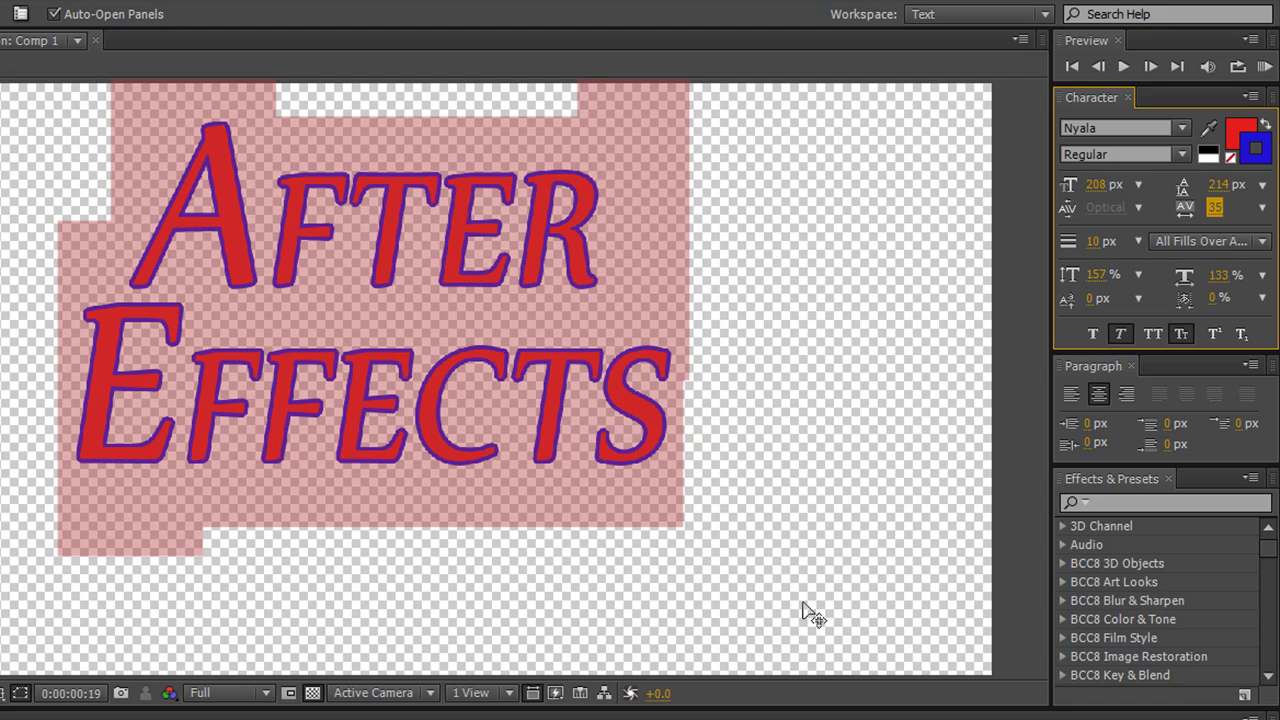
Adjust the kerning between the E and R of "After" to -30
left_click(521, 237)
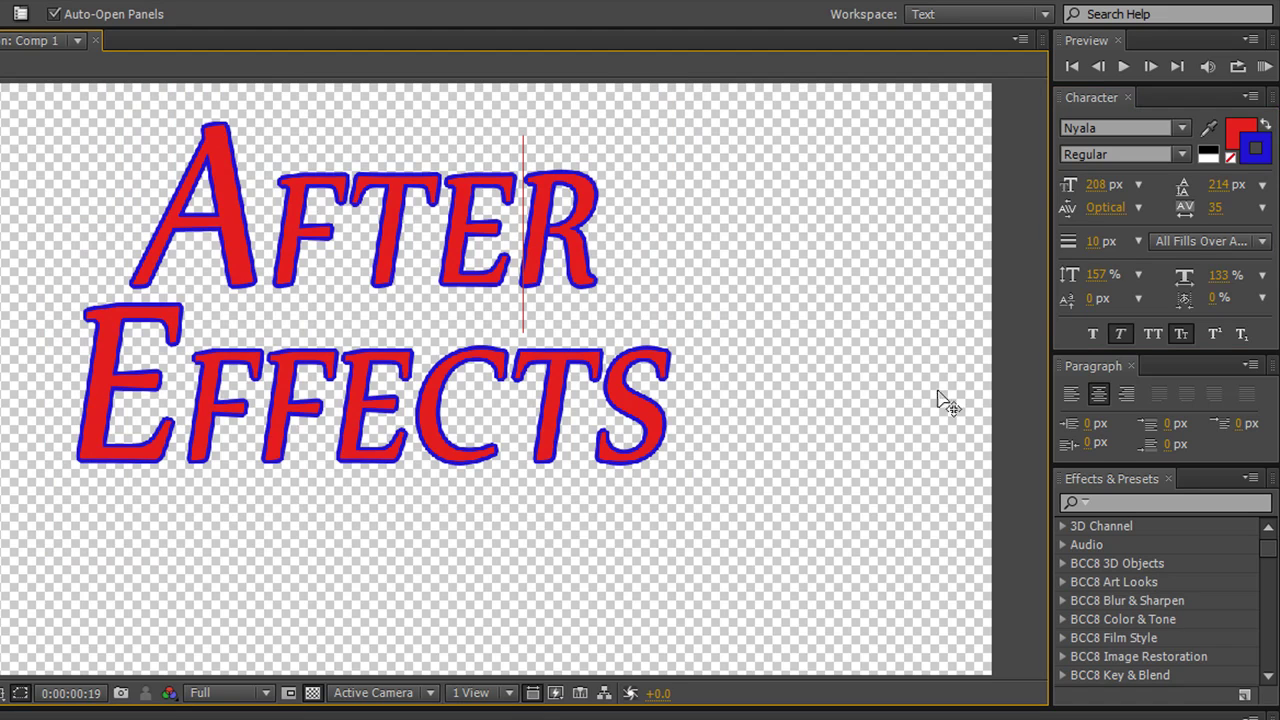
left_click(1097, 210)
mouse_move(1097, 210)
left_mouse_down()
mouse_move(1052, 212)
mouse_move(1084, 218)
left_mouse_up()
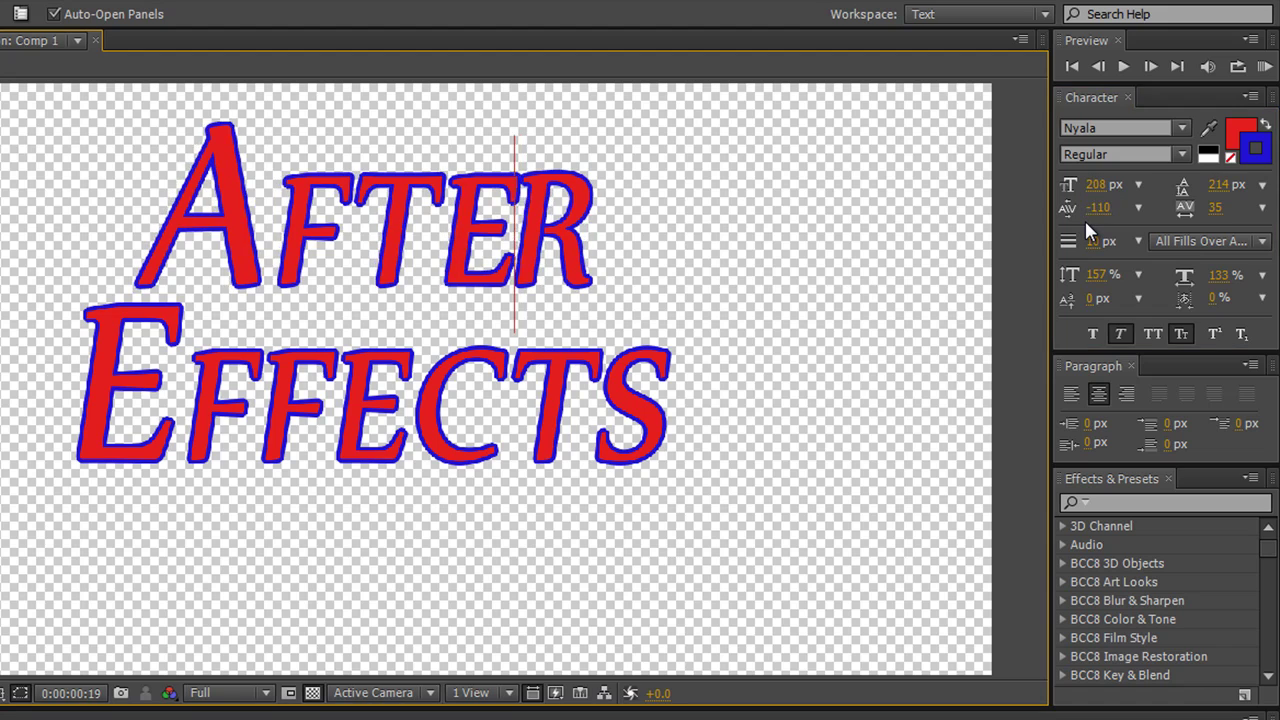
key("alt+Left")
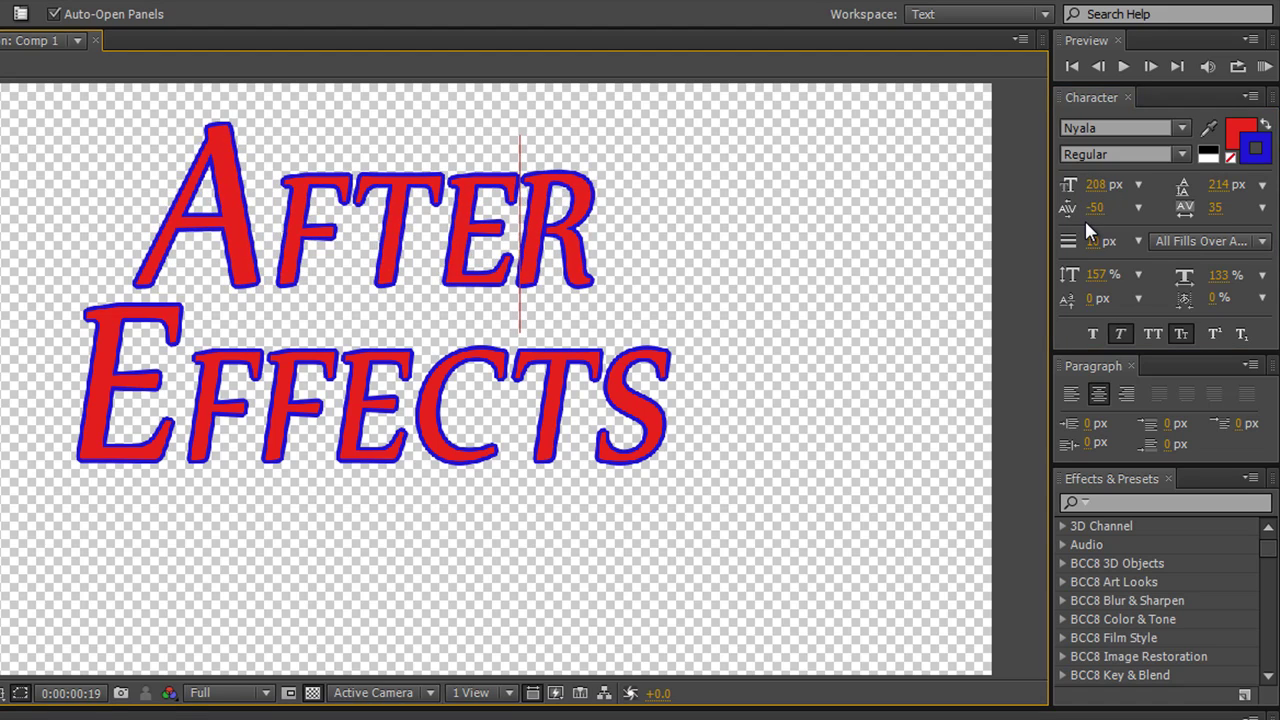
key("alt+Right")
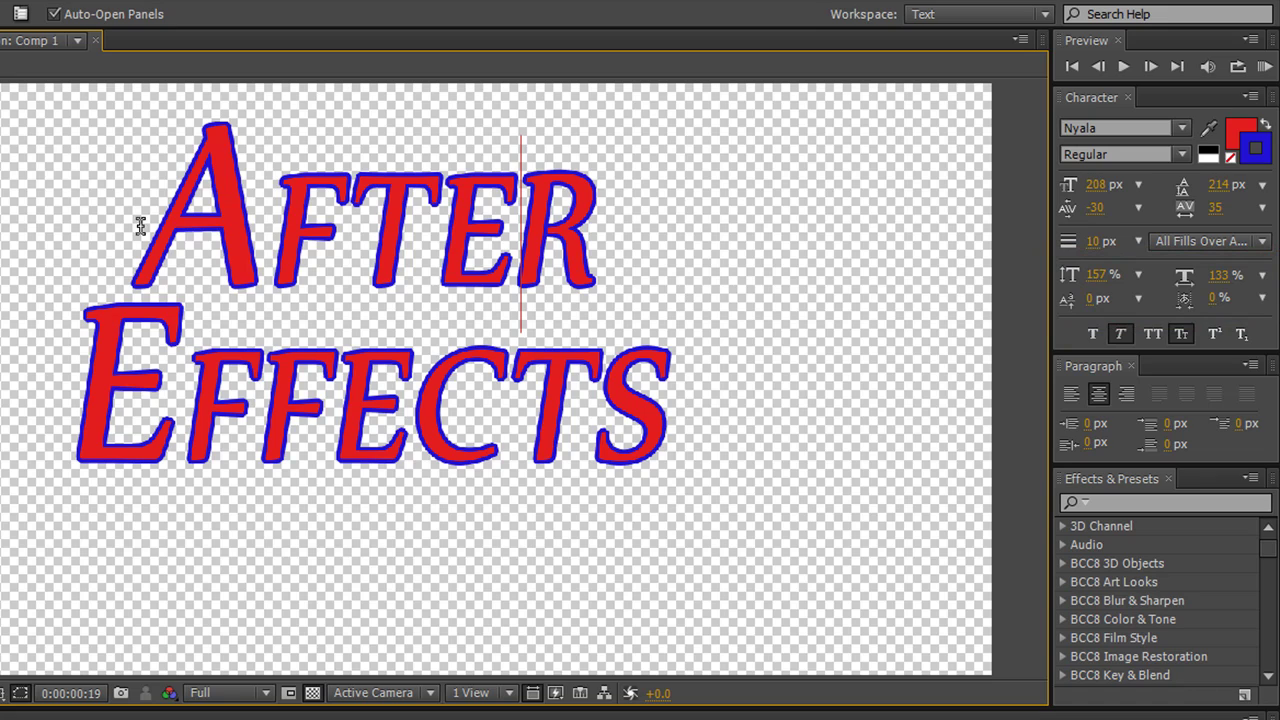
Scale the initial A of "After" to 186% vertically and 170% horizontally
left_click_drag(138, 224, 200, 228)
scroll(340, 276, "down", 1)
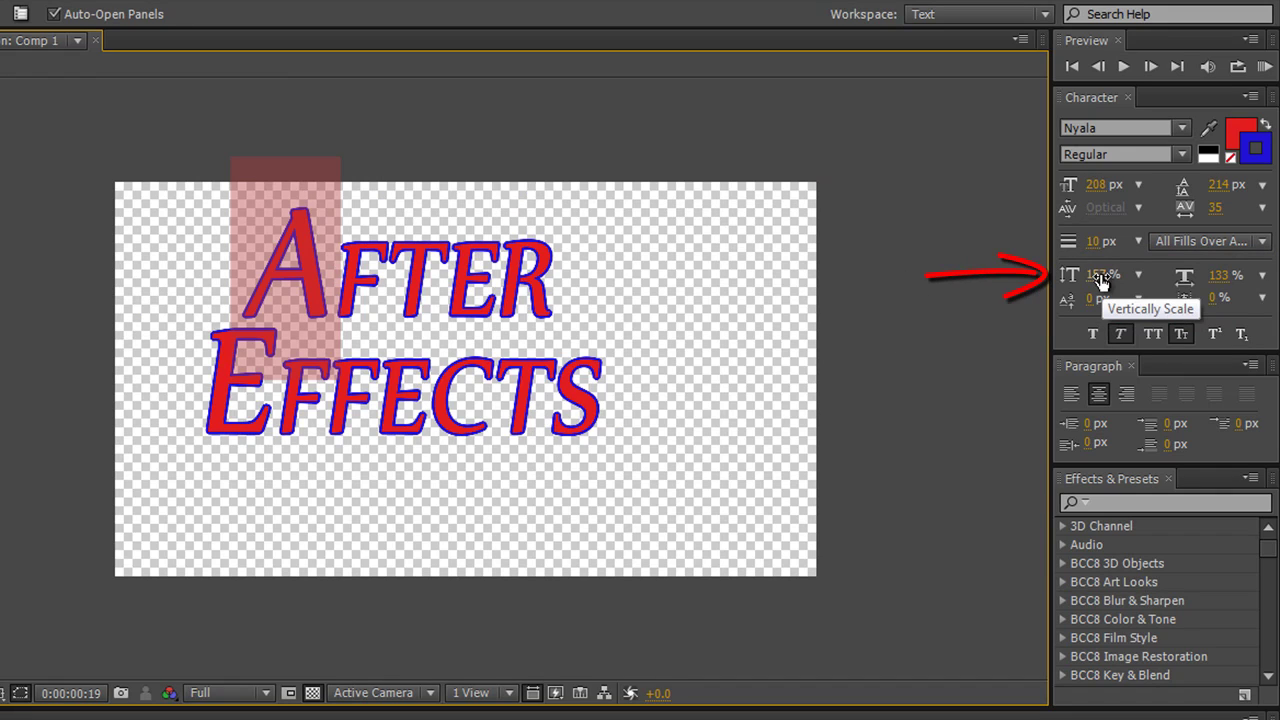
left_click_drag(1100, 280, 1125, 305)
mouse_move(1222, 285)
left_mouse_down()
mouse_move(1240, 285)
mouse_move(1205, 286)
mouse_move(1232, 287)
left_mouse_up()
left_click_drag(1098, 276, 1140, 274)
left_click_drag(1218, 275, 1264, 284)
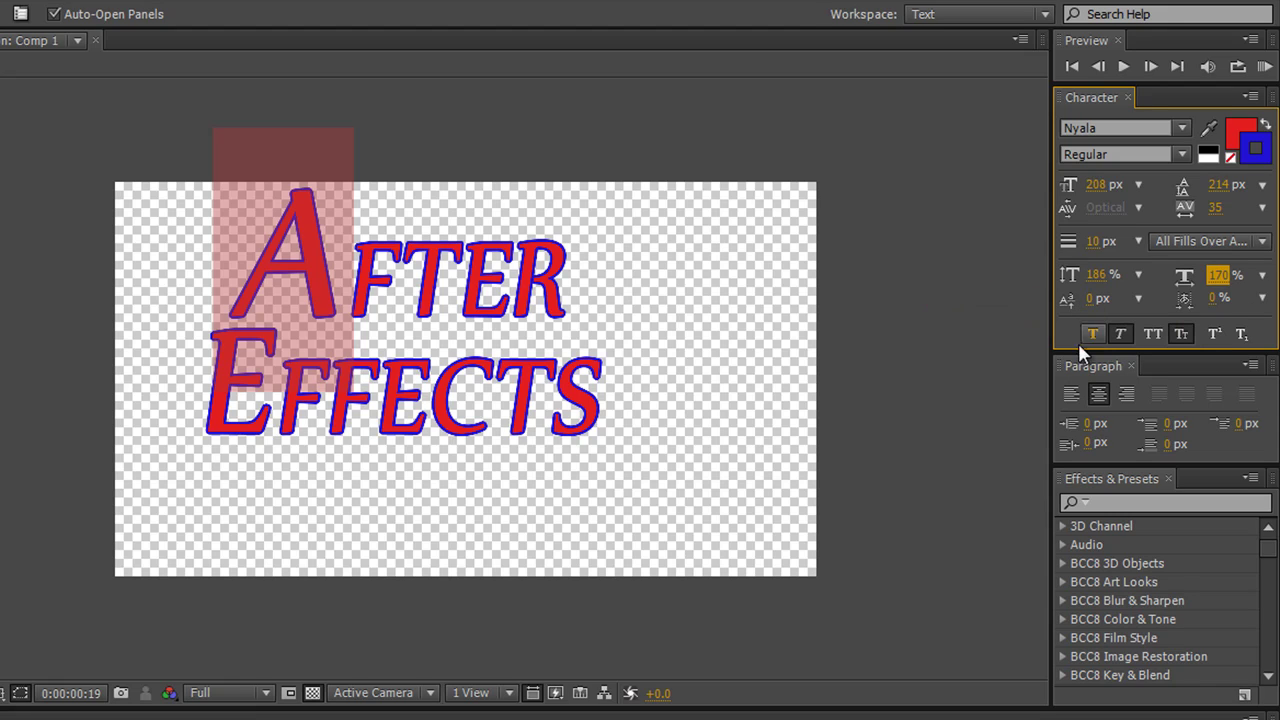
Add a 2 after "After" and raise it like an exponent, with an 80 px font size and 102 px baseline shift
left_click(567, 290)
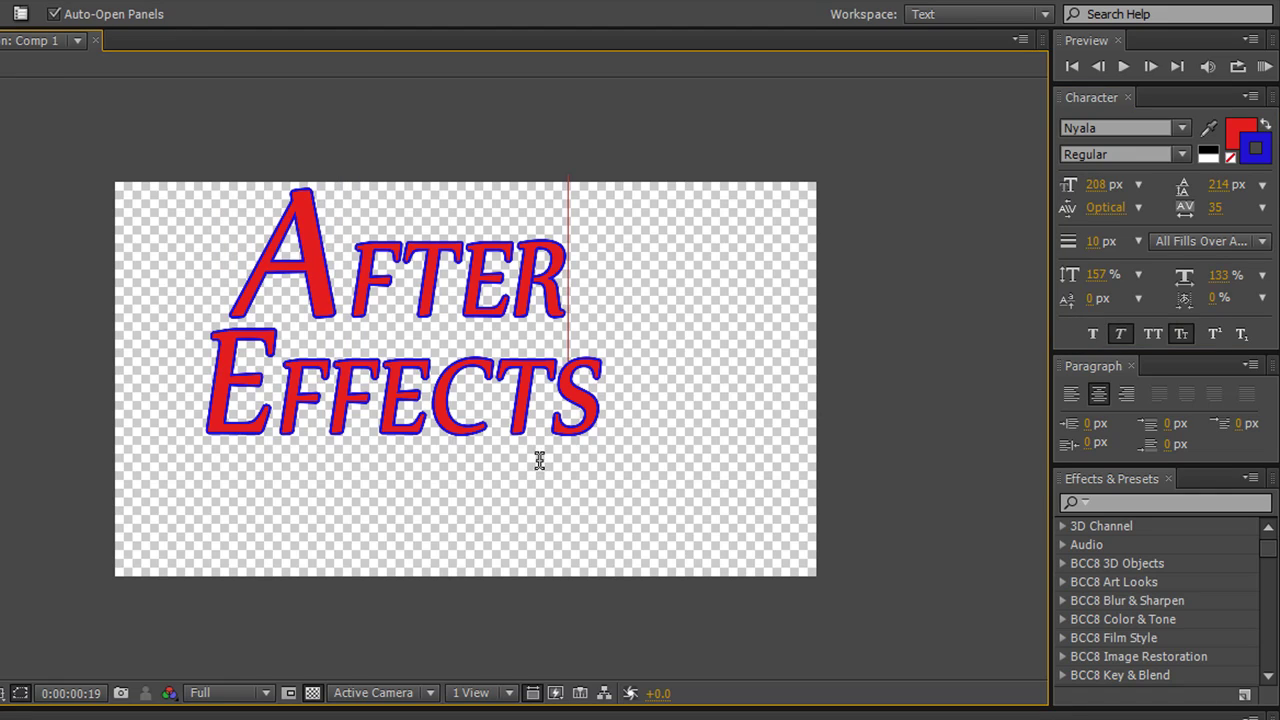
type("2")
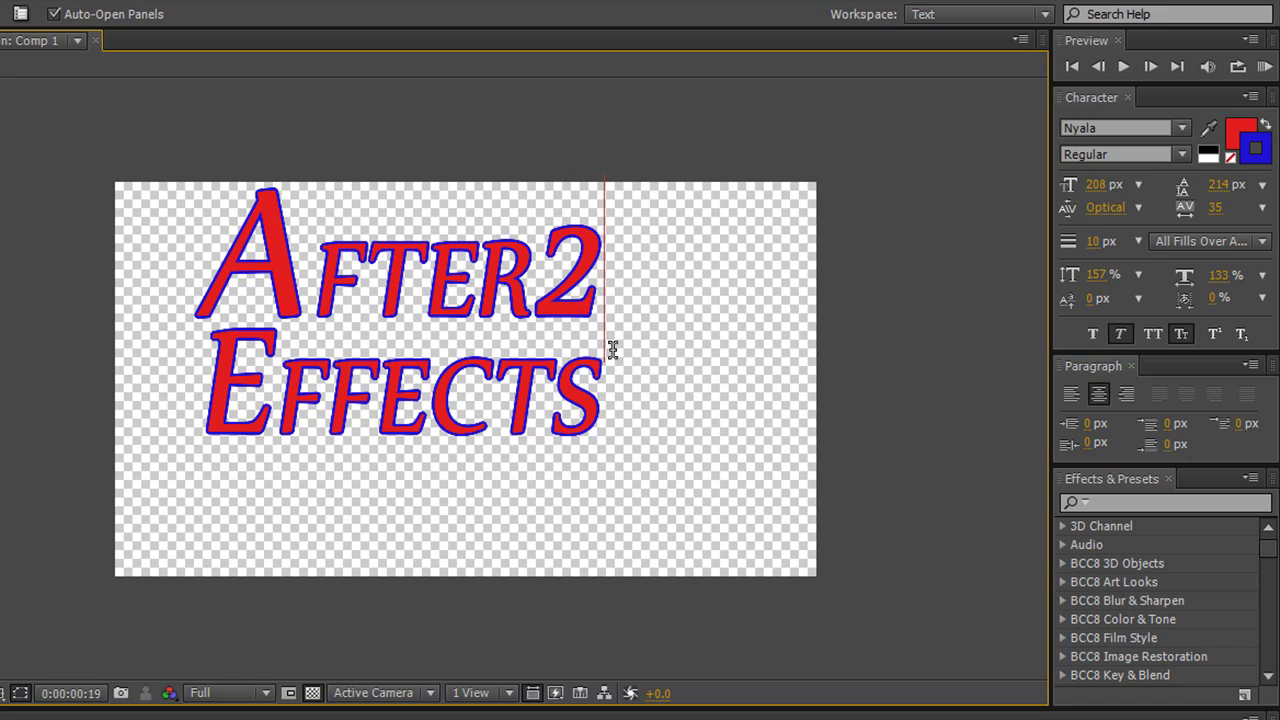
left_click_drag(598, 288, 558, 280)
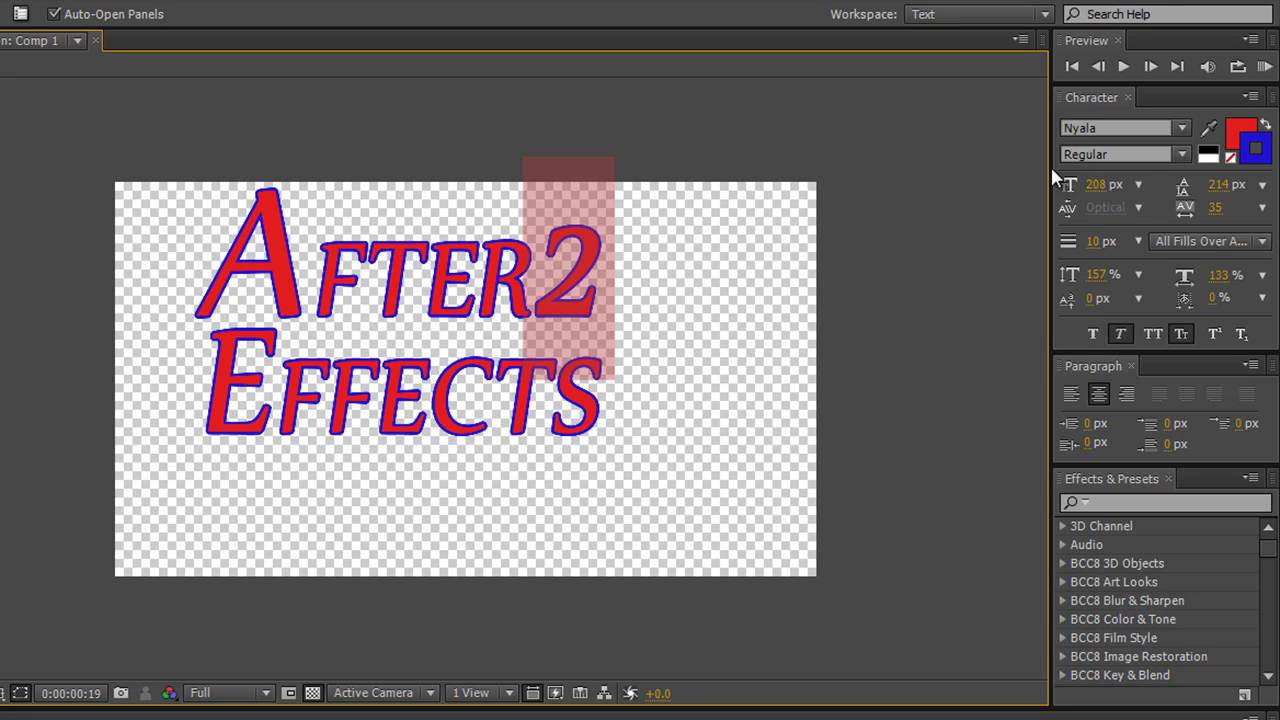
left_click_drag(1098, 185, 994, 220)
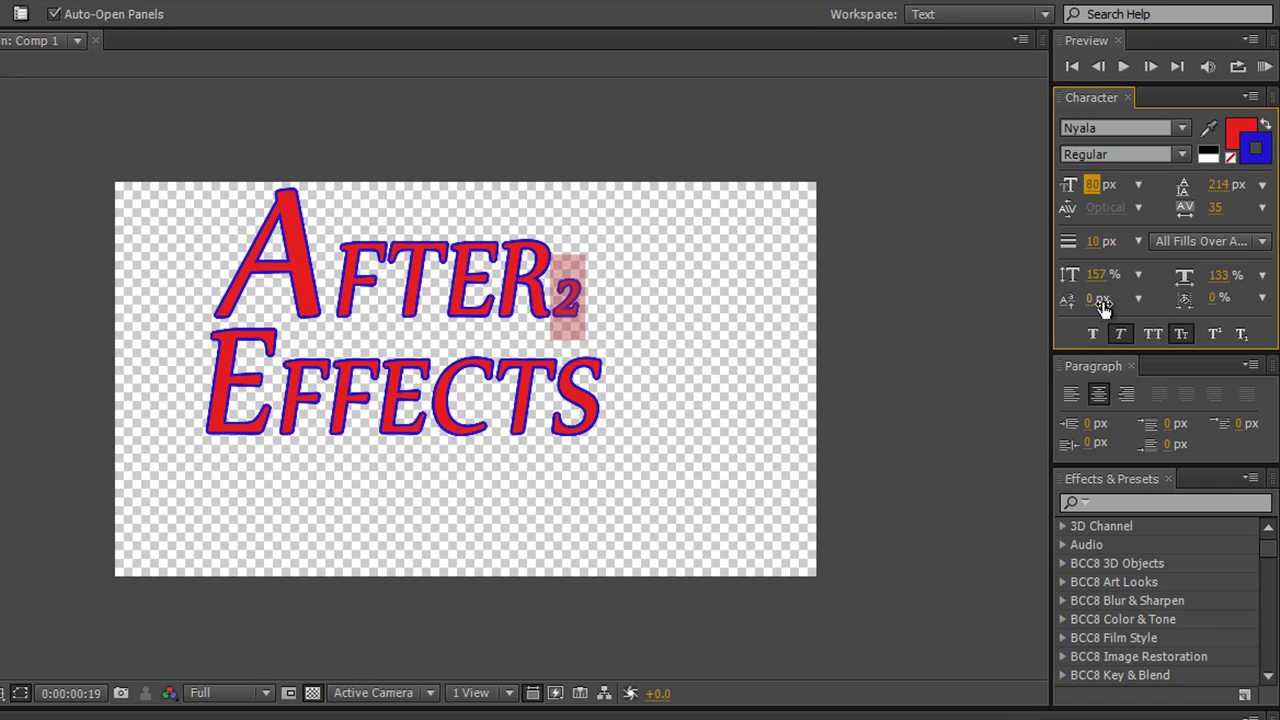
left_click_drag(1092, 298, 1219, 299)
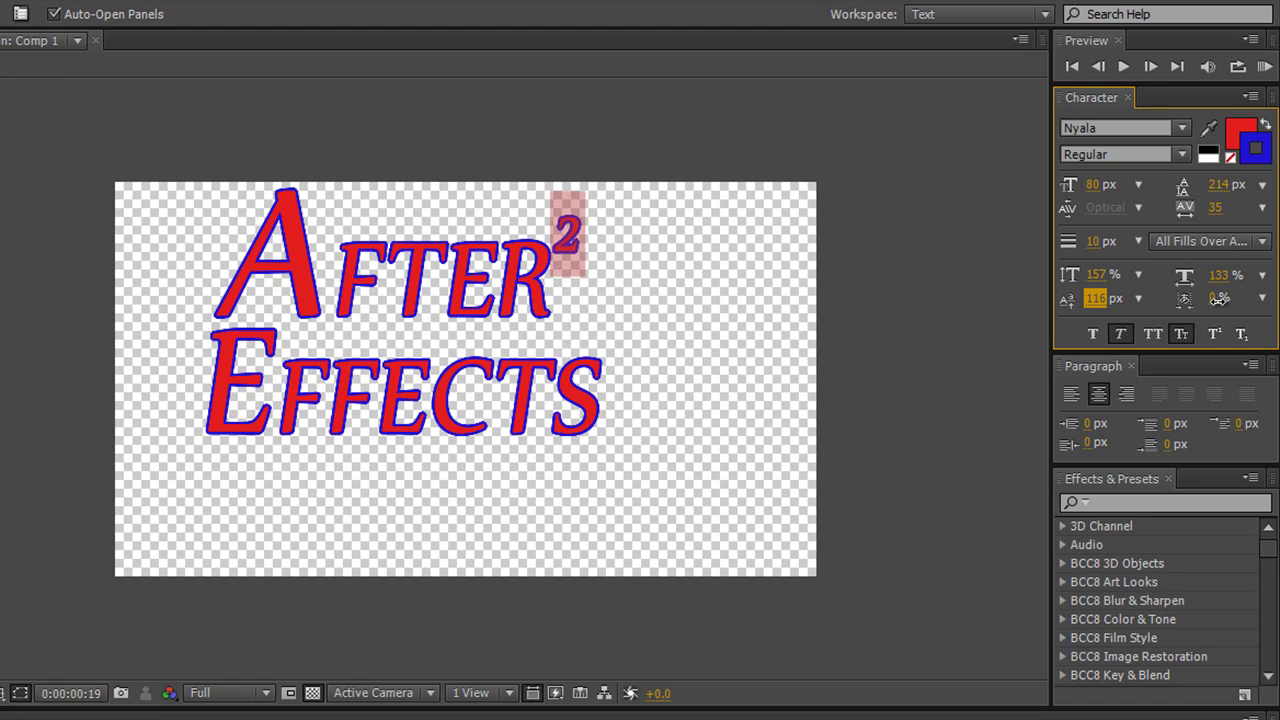
left_click_drag(1219, 299, 1230, 332)
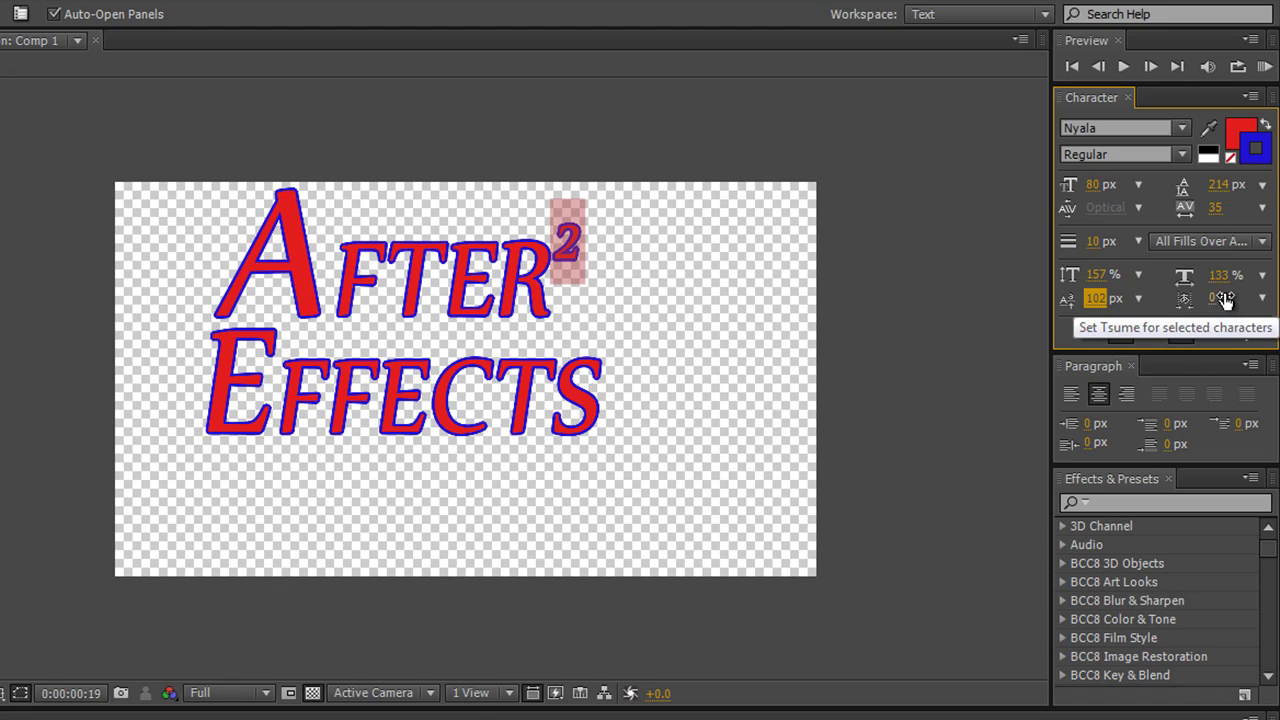
Try a Tsume of 100% on the raised 2, and then delete the 2
left_click(1222, 298)
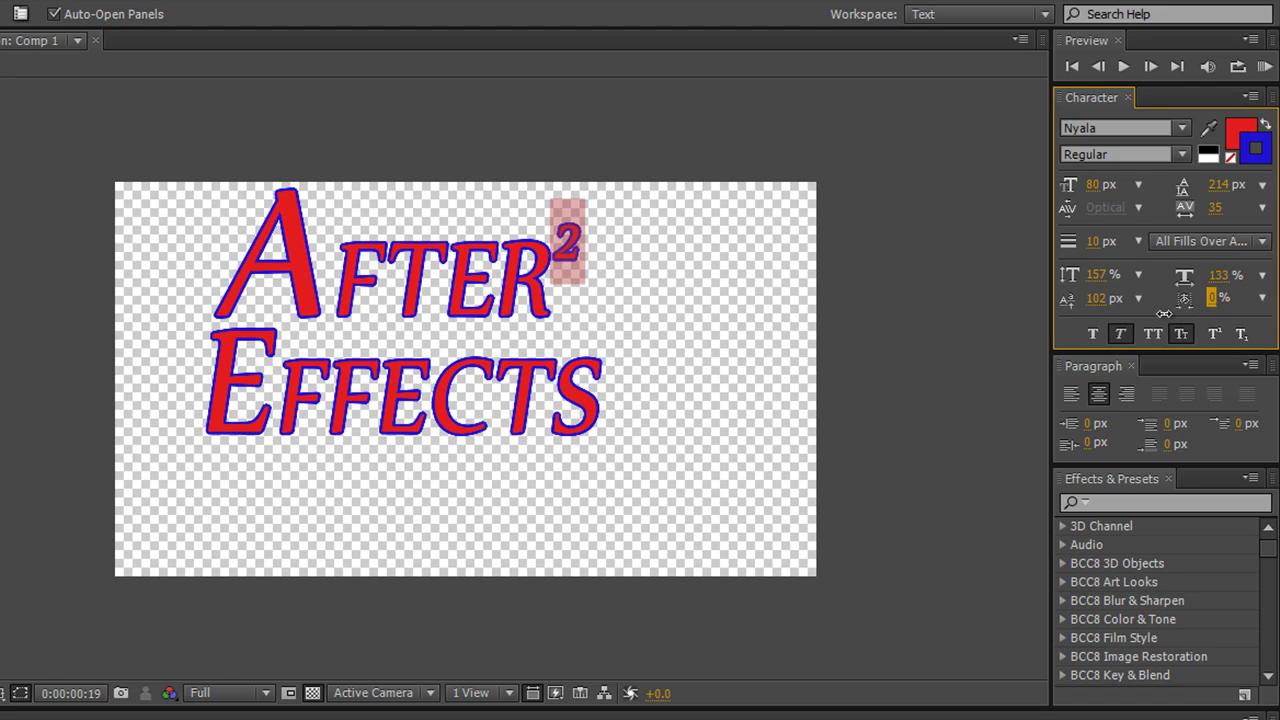
type("100")
key("Return")
left_click_drag(1235, 318, 1112, 334)
left_click(584, 252)
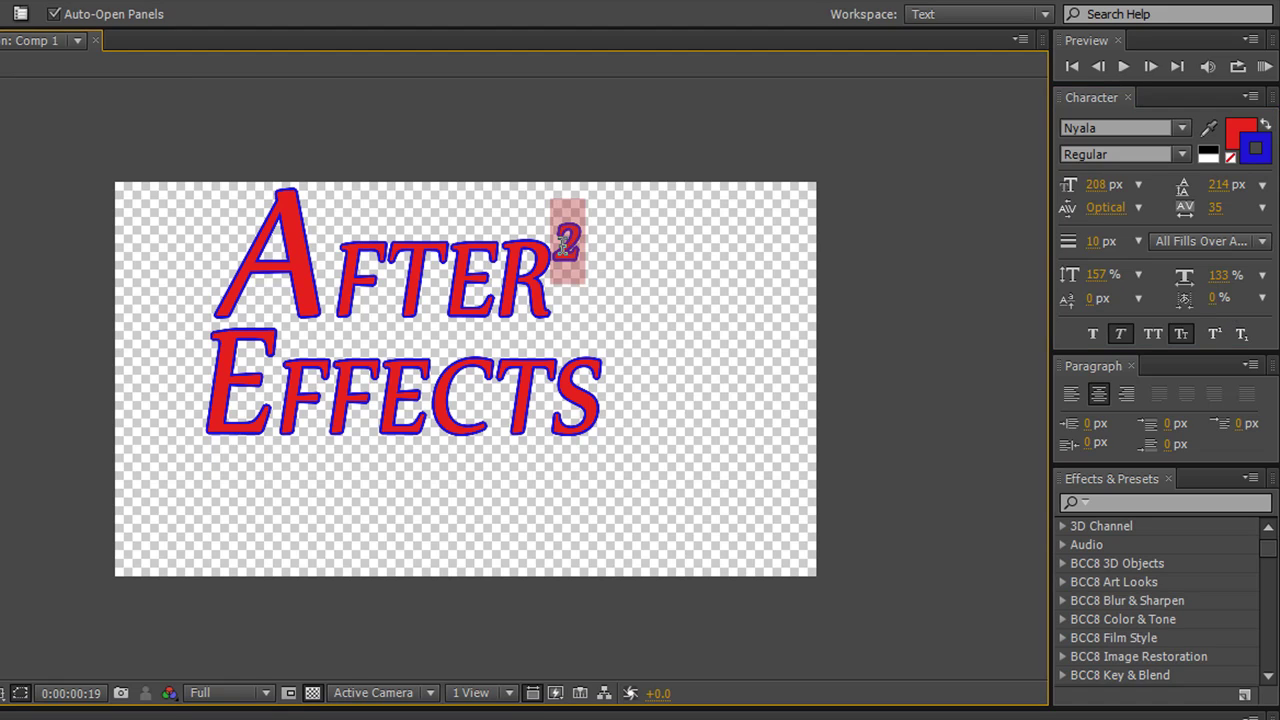
key("BackSpace")
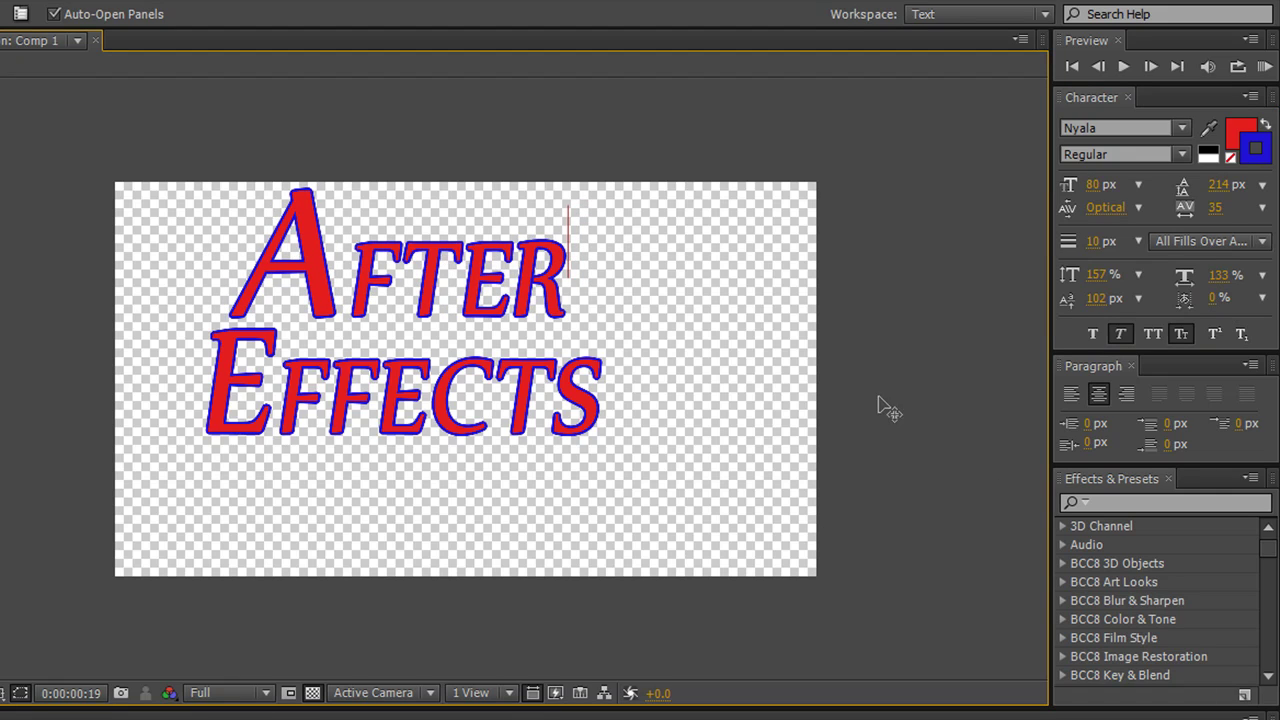
Compare left, right and center alignment on the entire title, and then align the text to the right
key("Escape")
key("ctrl+a")
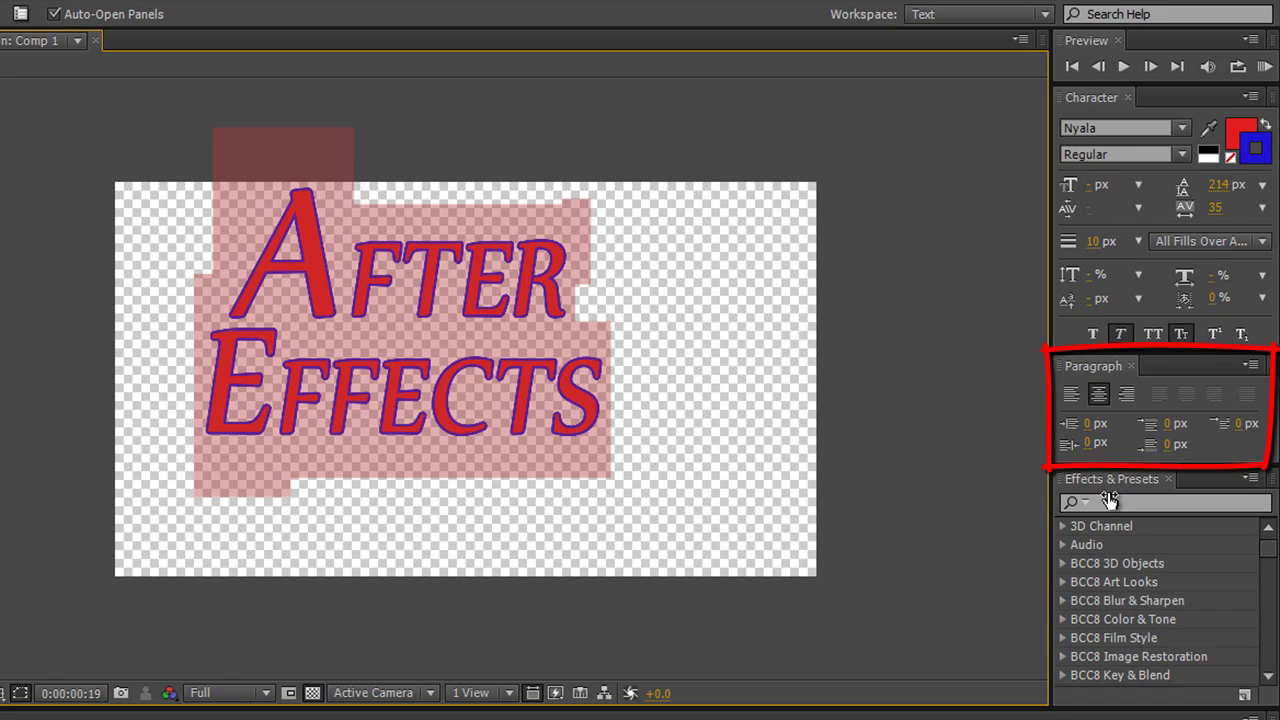
left_click(1096, 396)
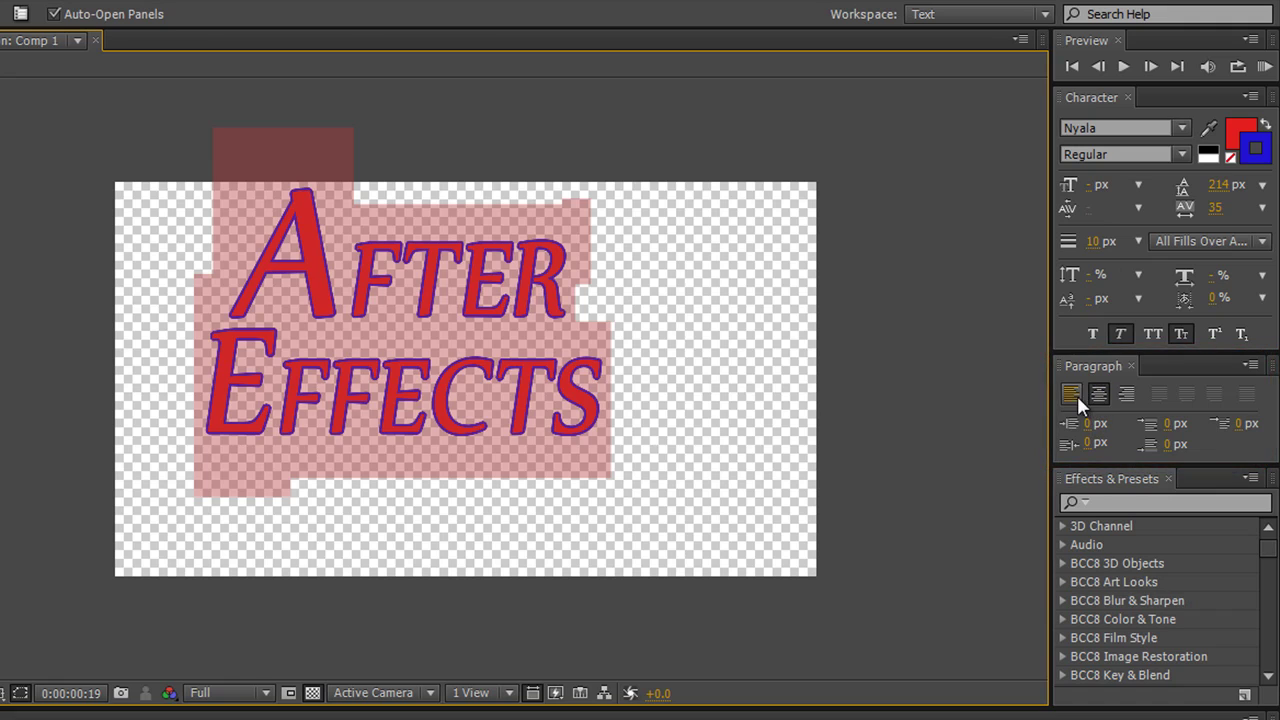
left_click(1075, 395)
left_click(1132, 394)
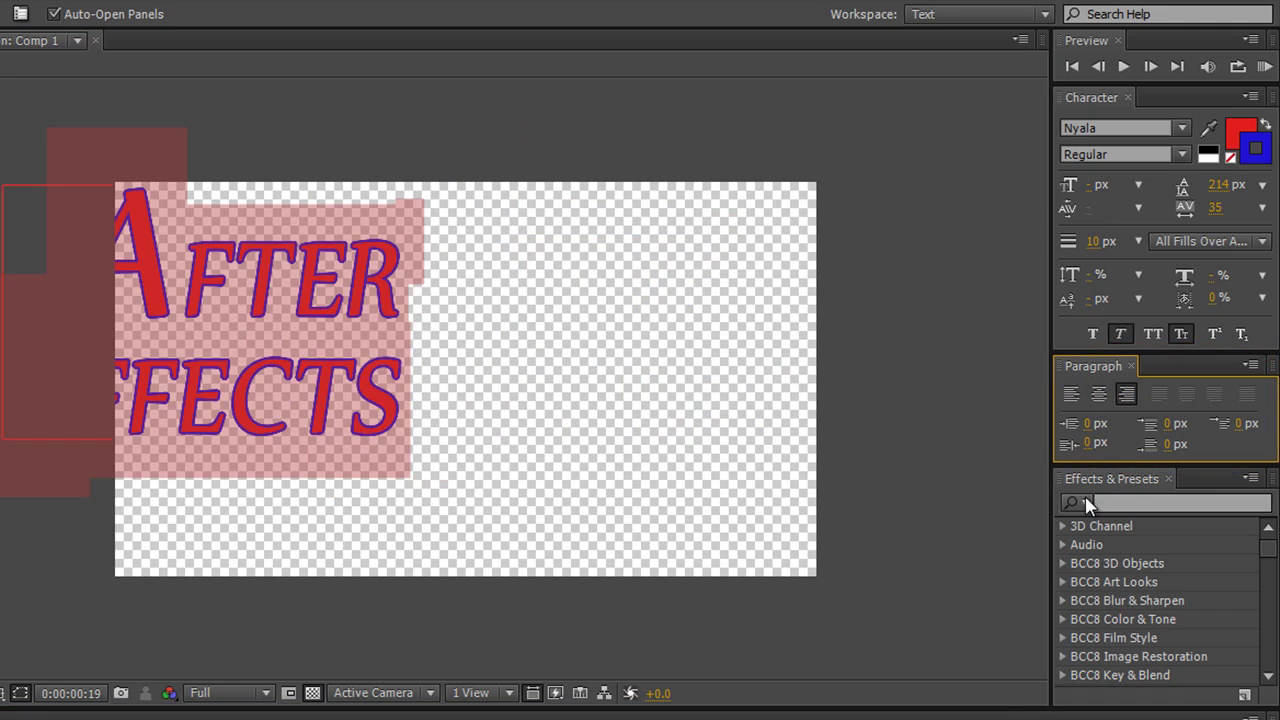
left_click(1097, 396)
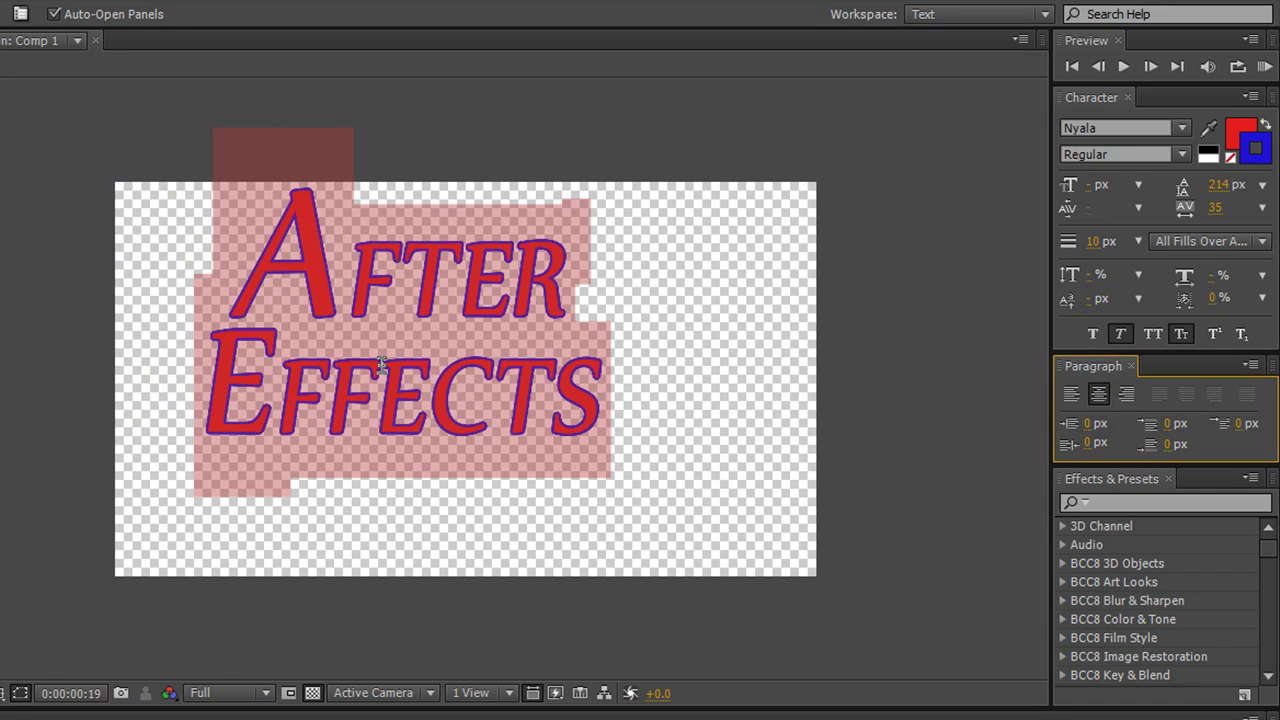
left_click(1127, 394)
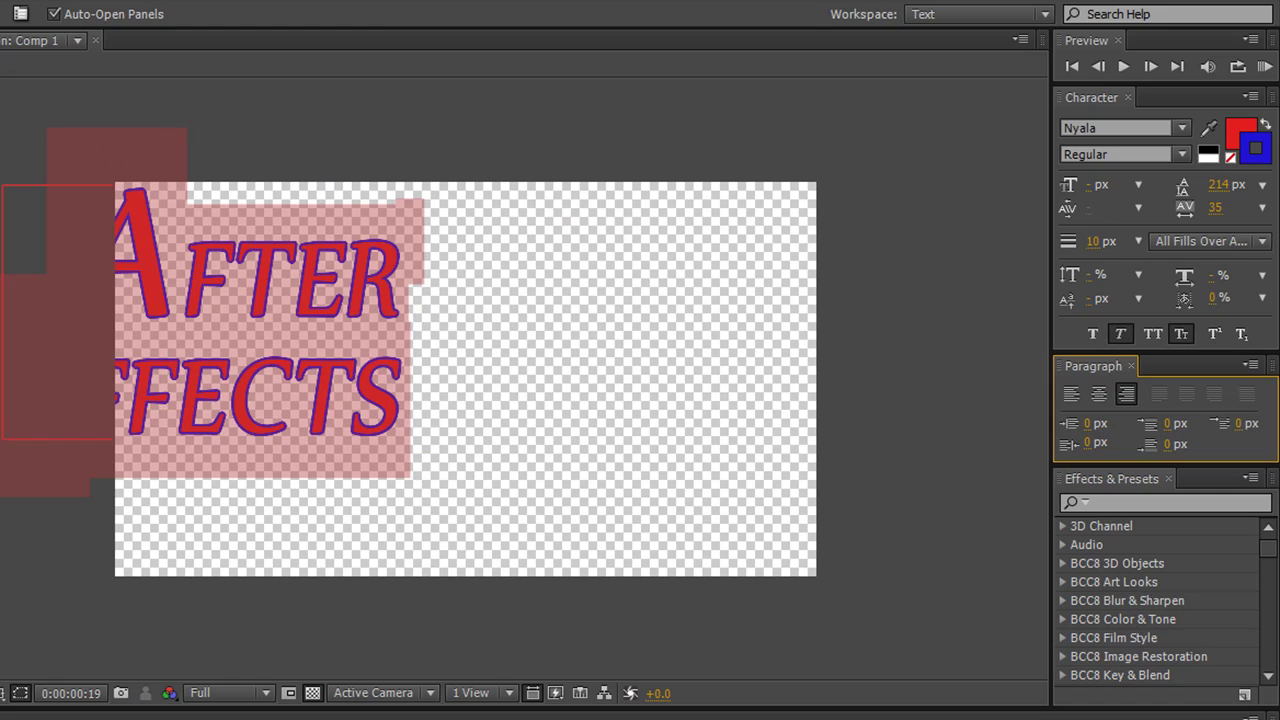
Leave text editing and move the title back inside the composition frame, and then compare center with right alignment, keeping it right-aligned
type("V")
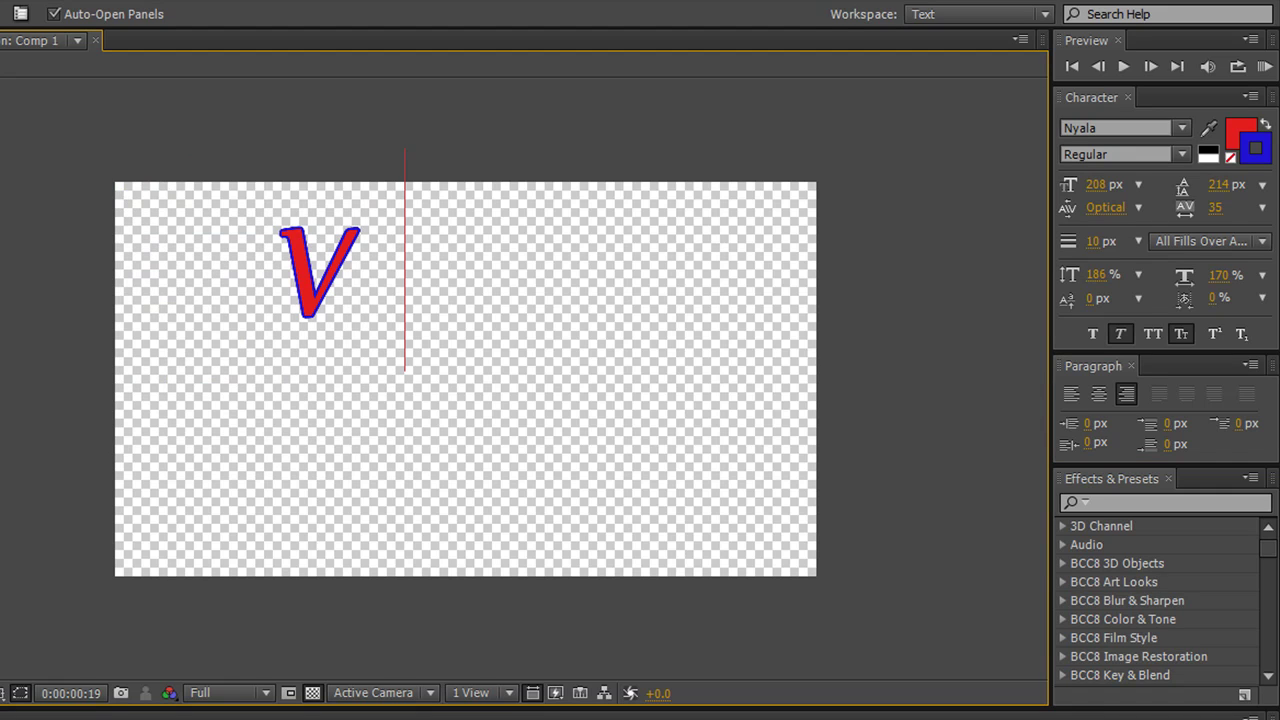
key("ctrl+z")
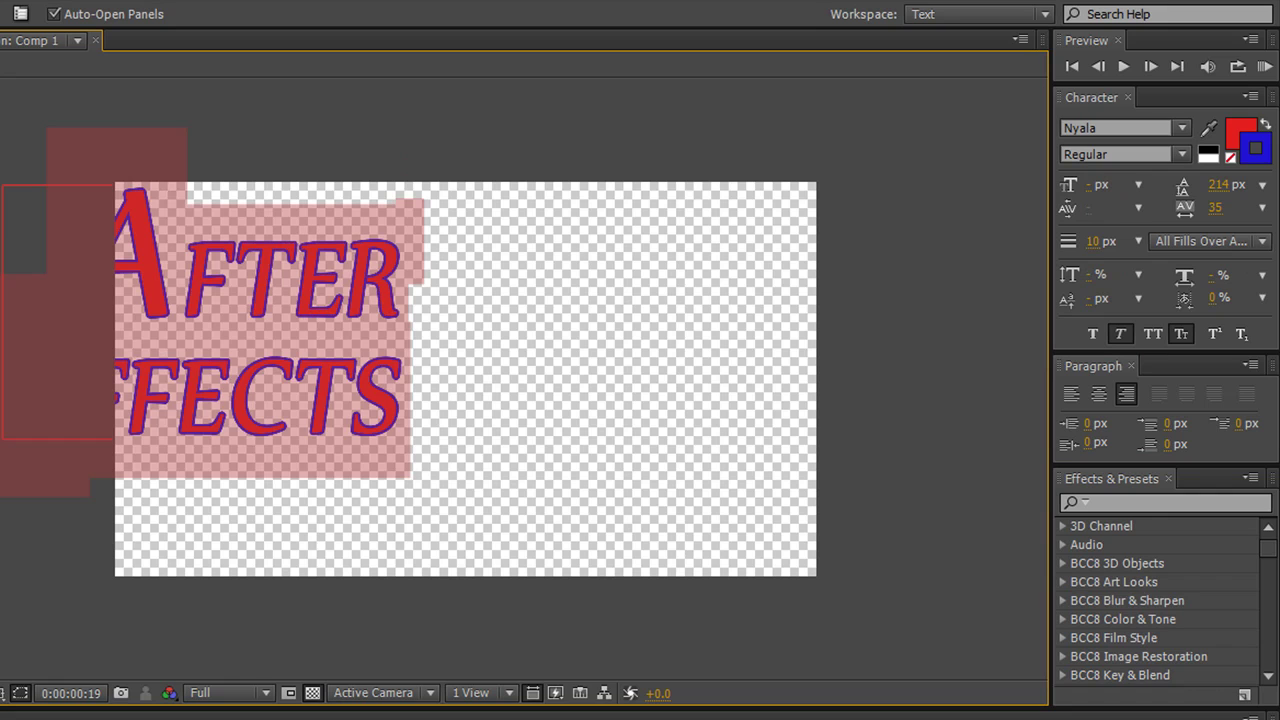
key("Escape")
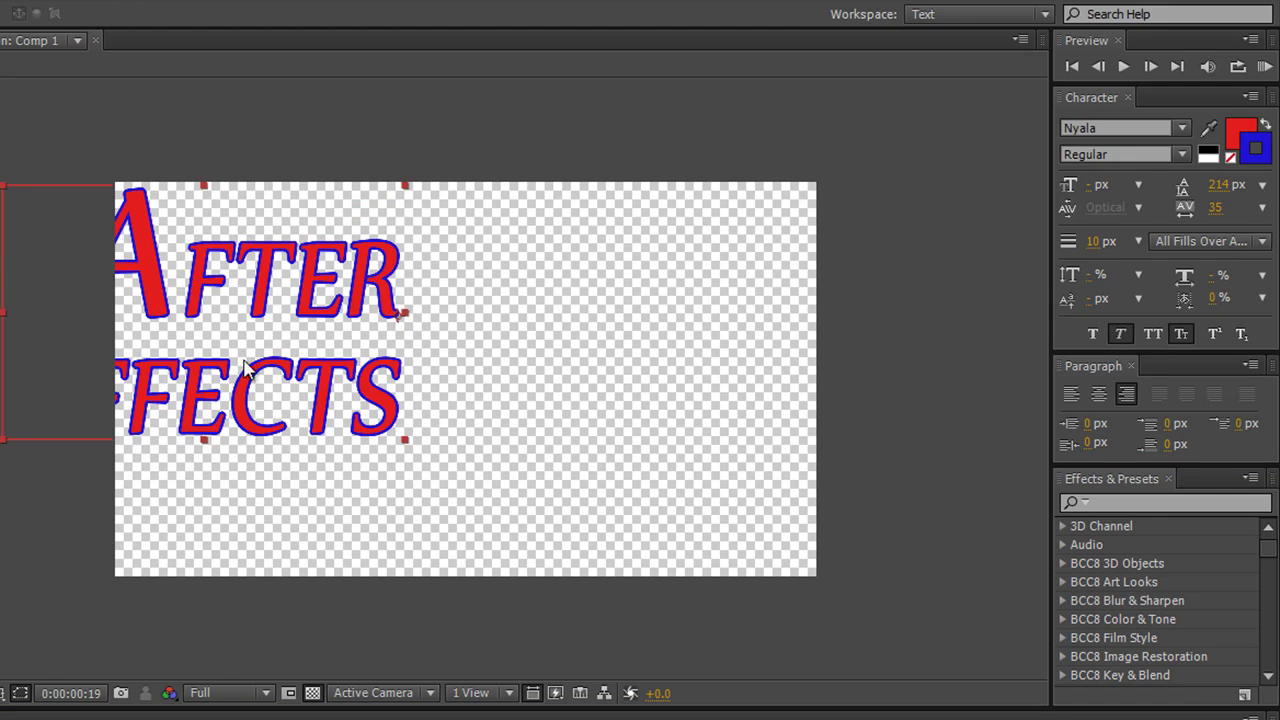
left_click_drag(288, 343, 456, 357)
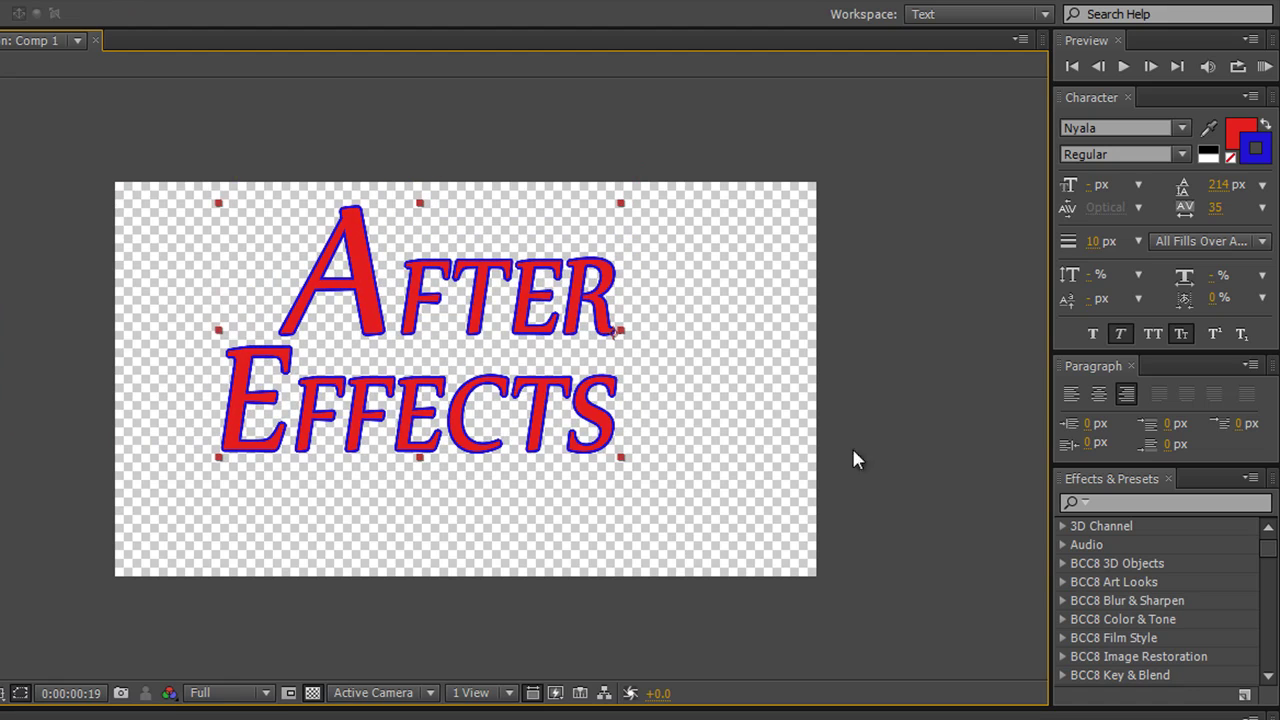
left_click(1099, 394)
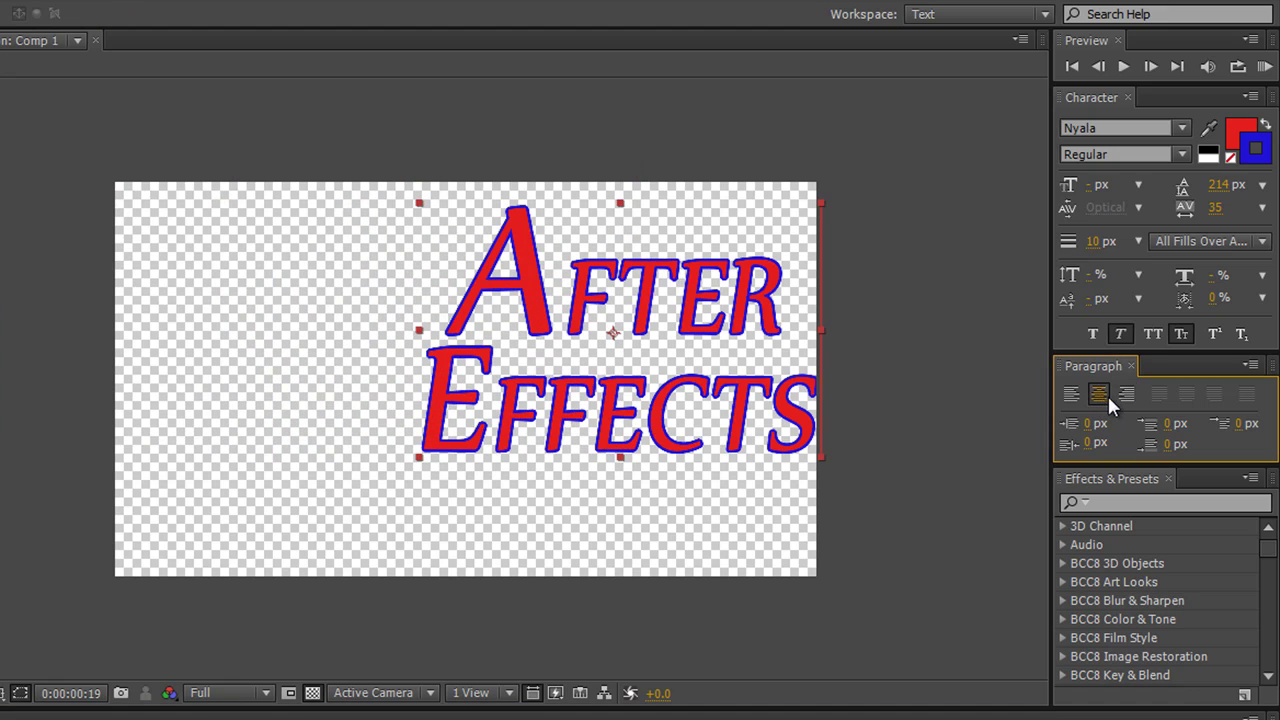
left_click(1126, 395)
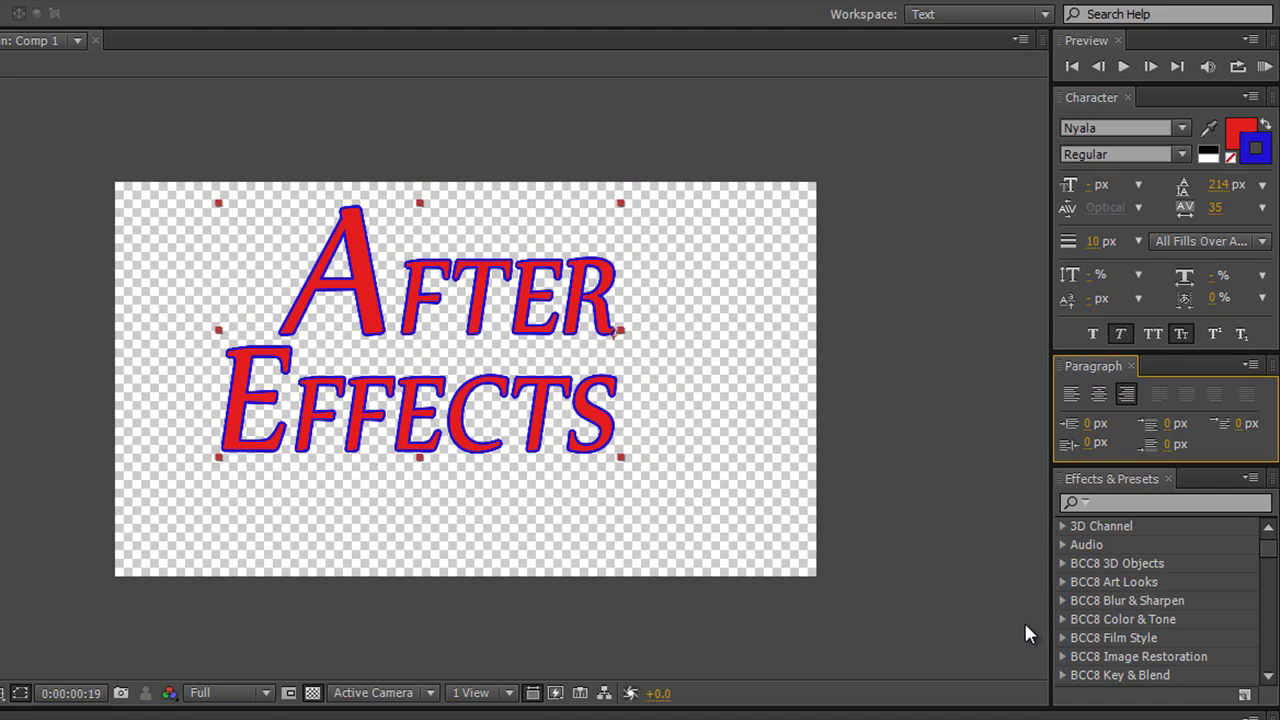
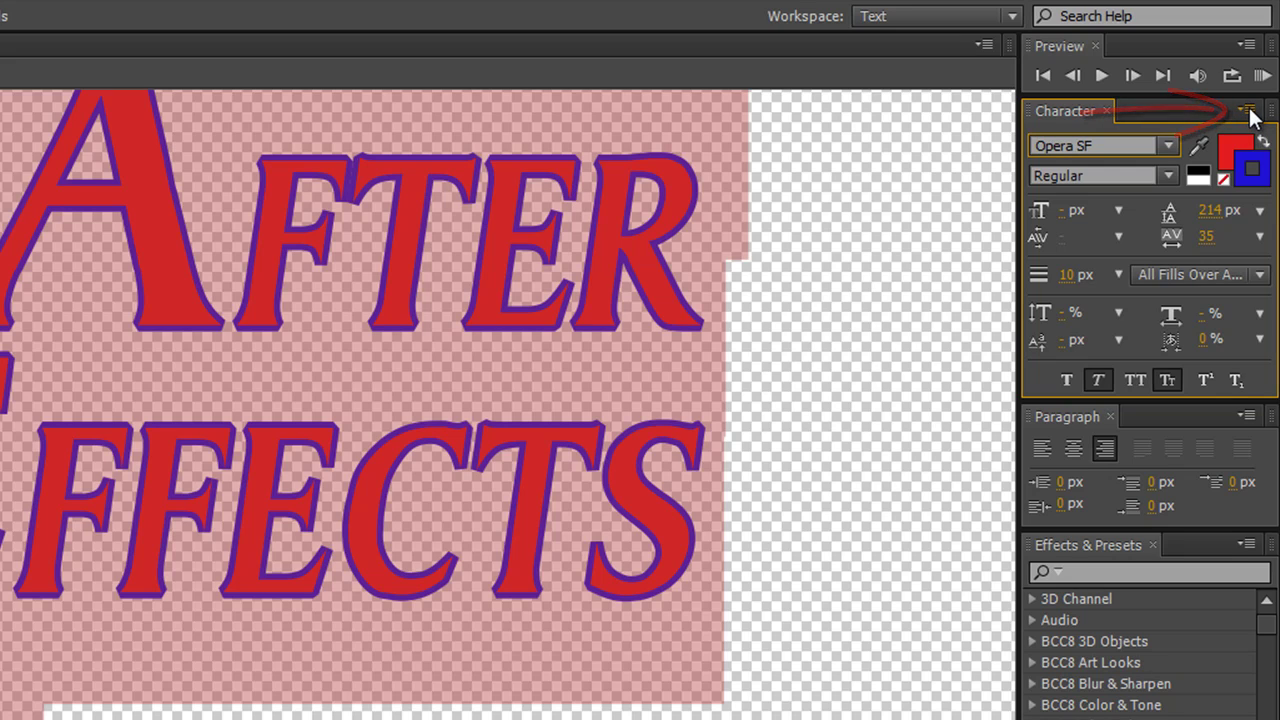
Set the stroke's line join to Miter for the selected title
left_click(1248, 111)
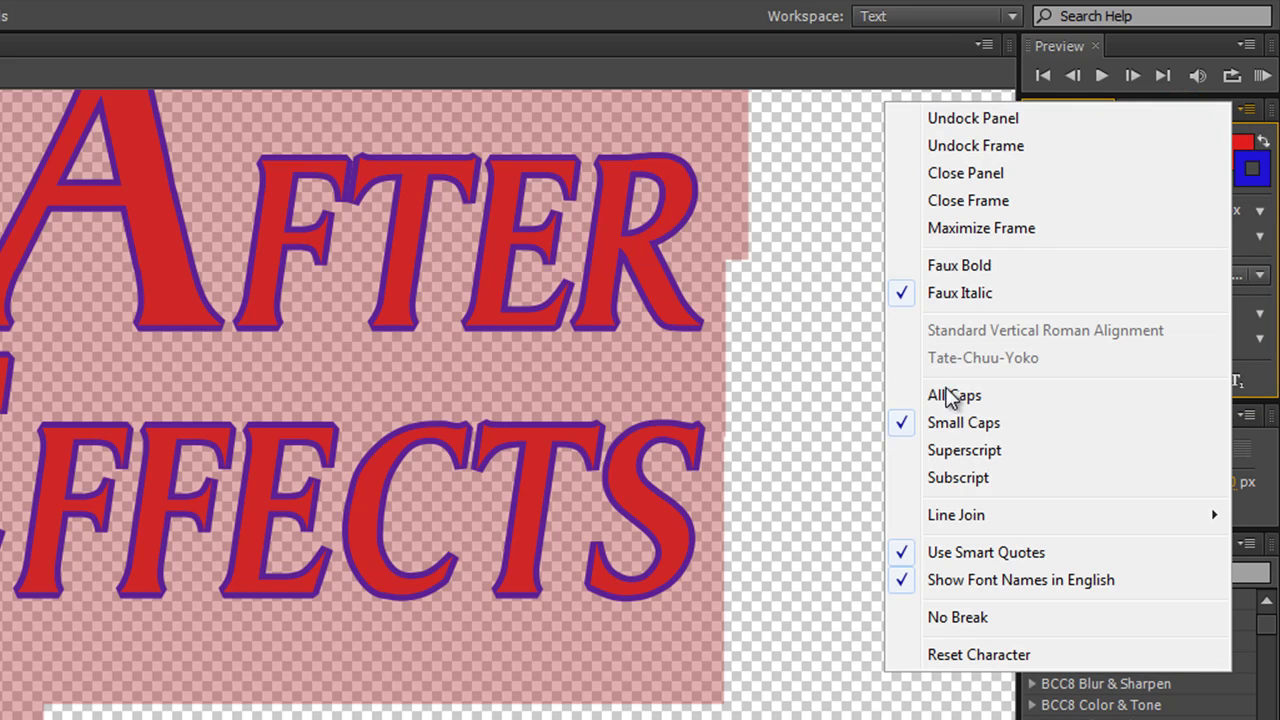
mouse_move(965, 518)
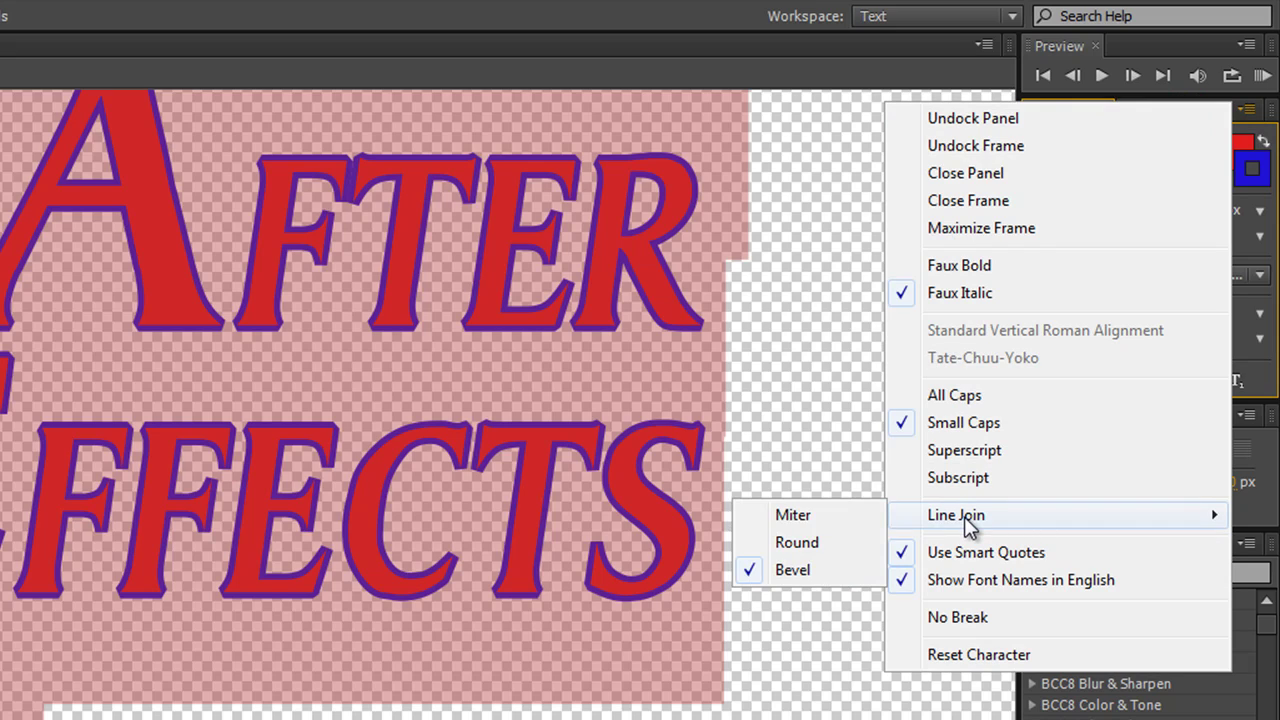
left_click(801, 517)
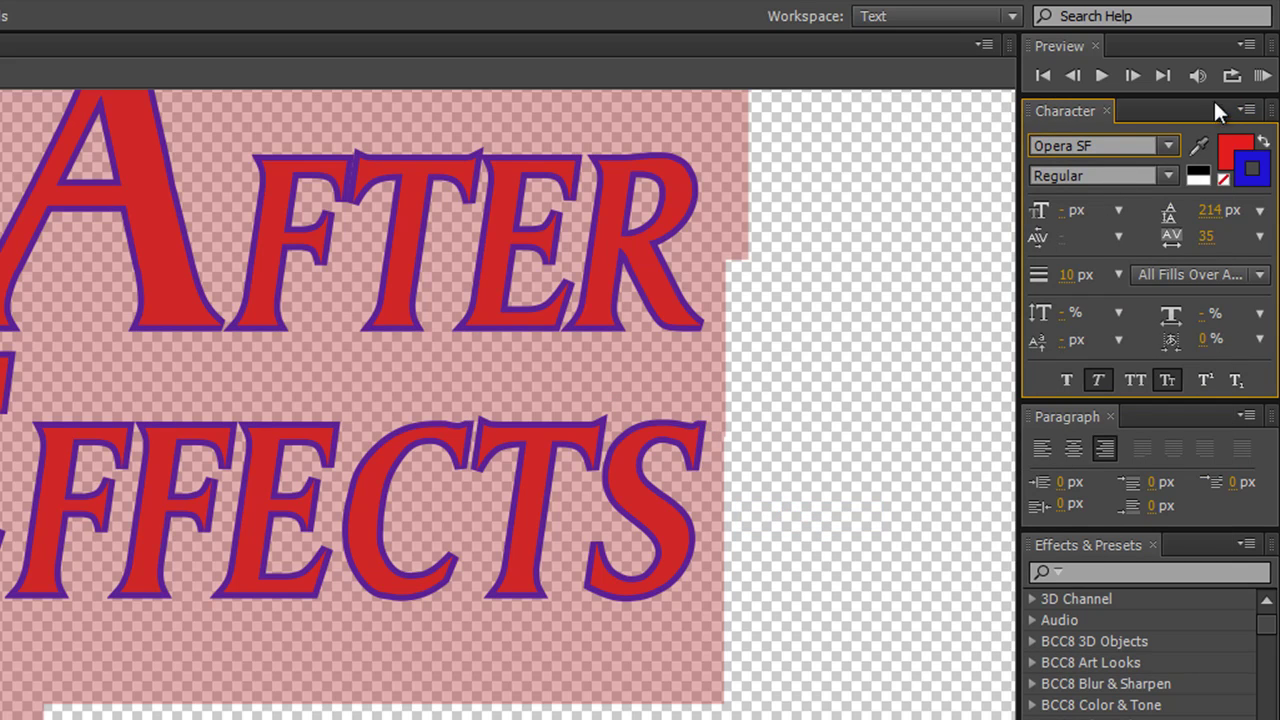
Try the Round and Bevel line joins on the title's stroke, and then return it to Miter
left_click(1247, 110)
mouse_move(988, 520)
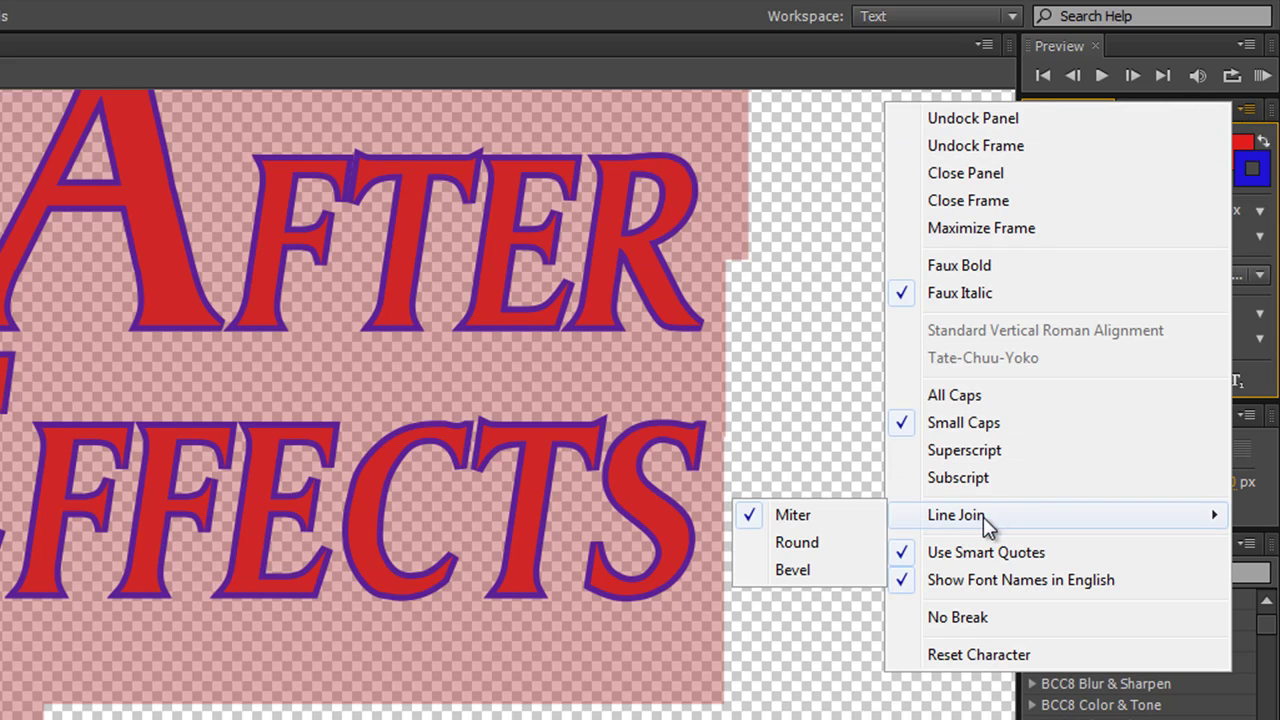
left_click(813, 550)
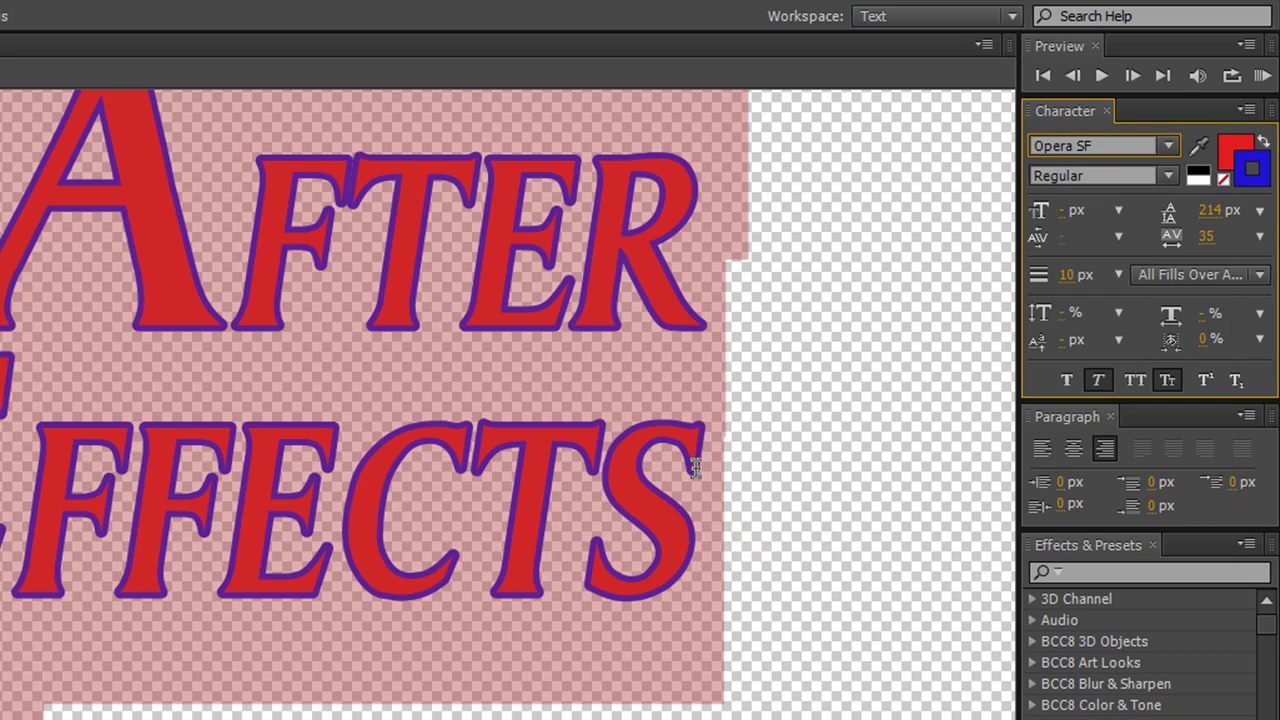
left_click(1247, 110)
mouse_move(980, 518)
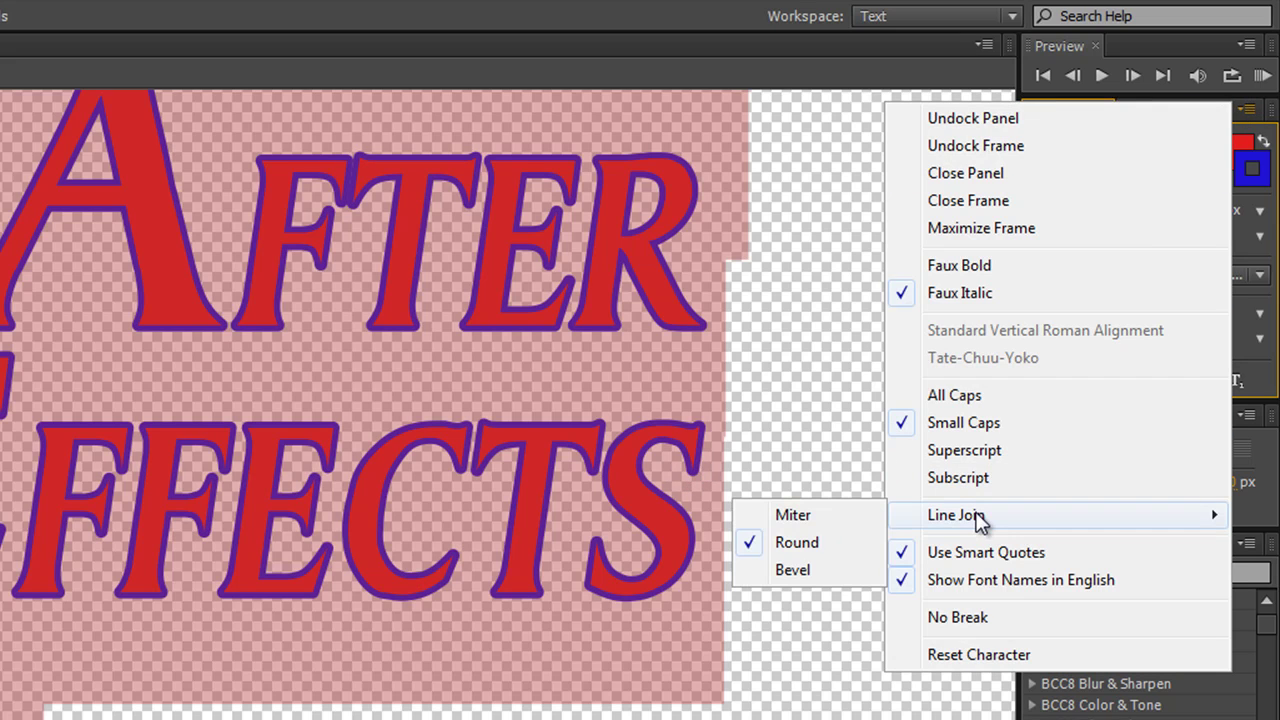
left_click(808, 570)
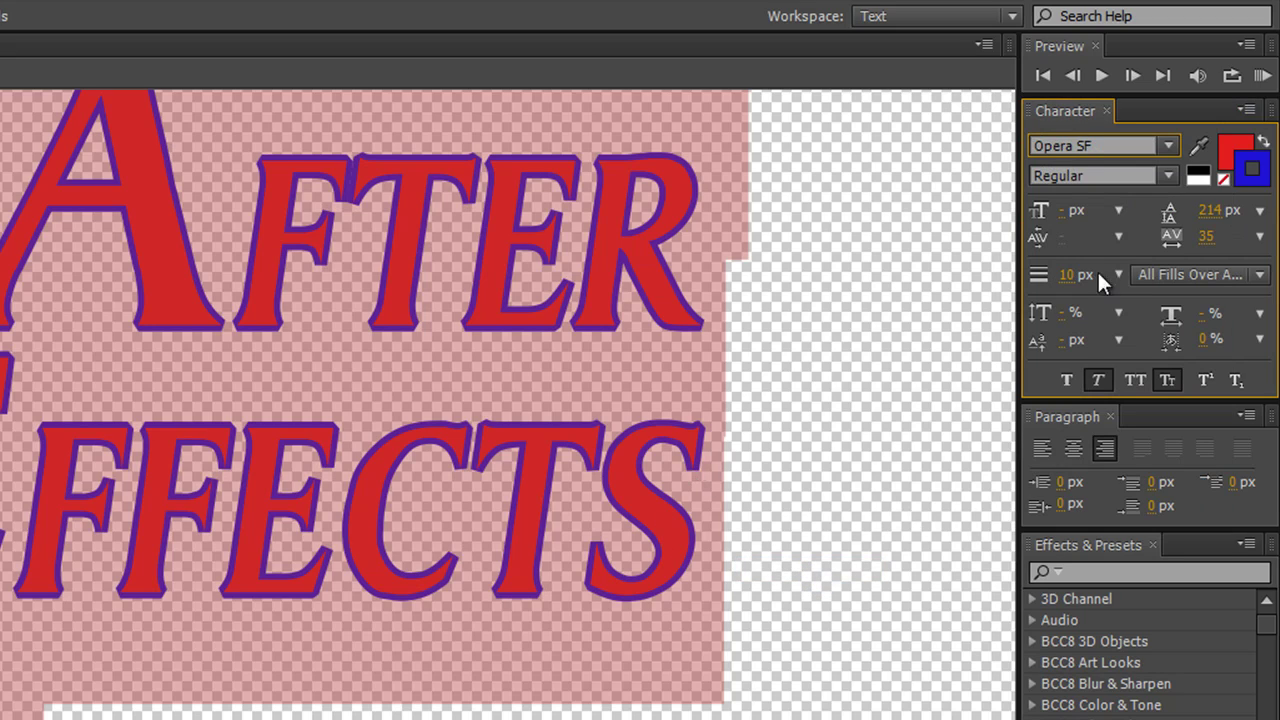
left_click(1248, 110)
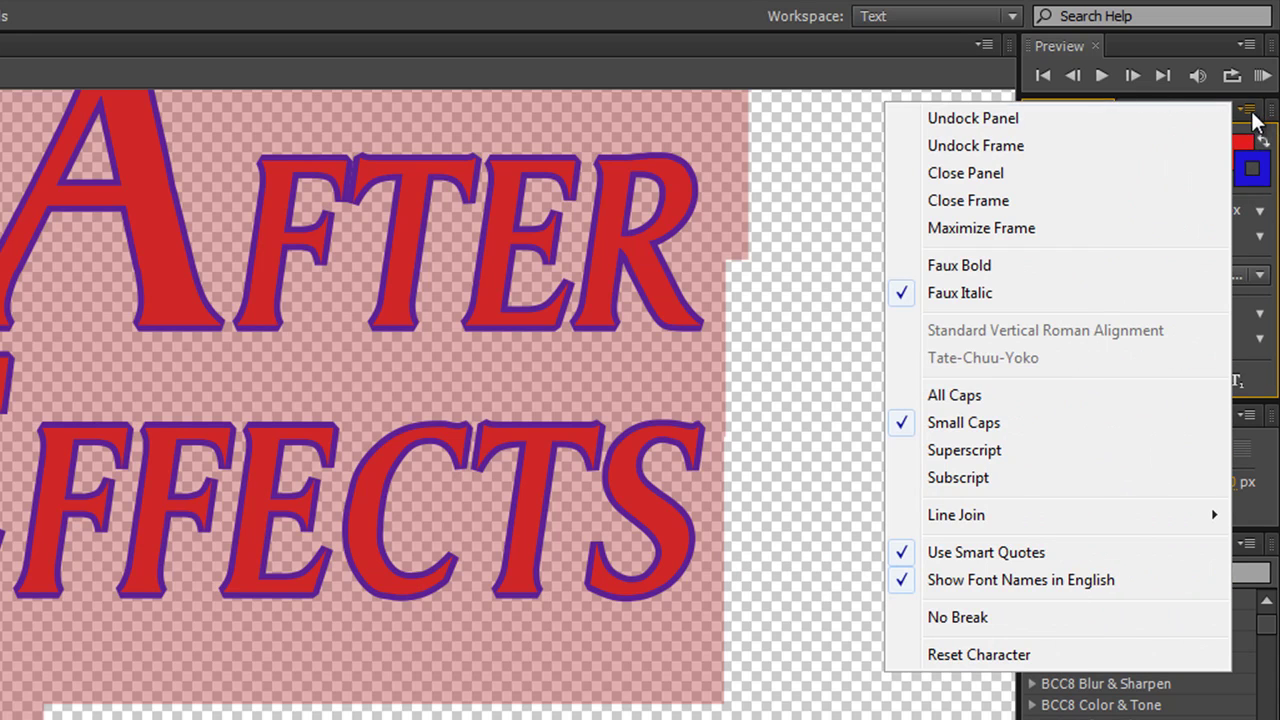
mouse_move(959, 520)
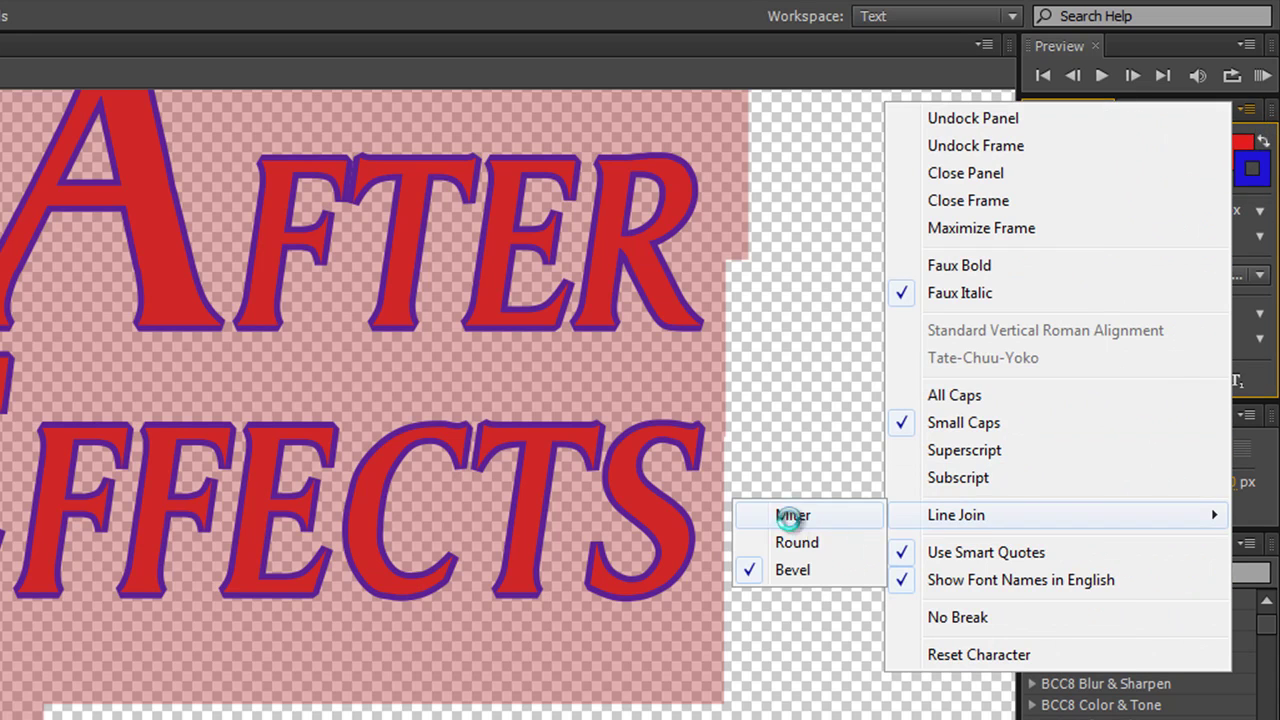
left_click(789, 517)
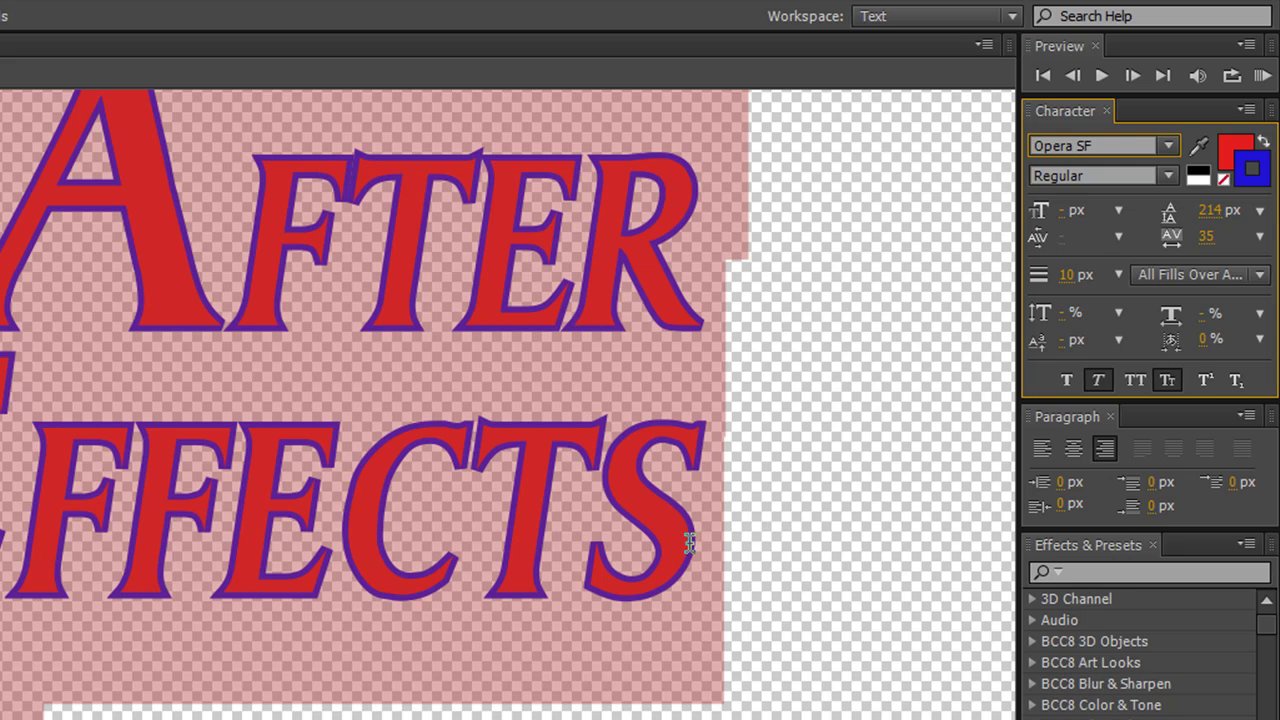
Compare Round and Bevel line joins on the title's stroke again, and then set the line join to Round
left_click(1247, 110)
mouse_move(974, 517)
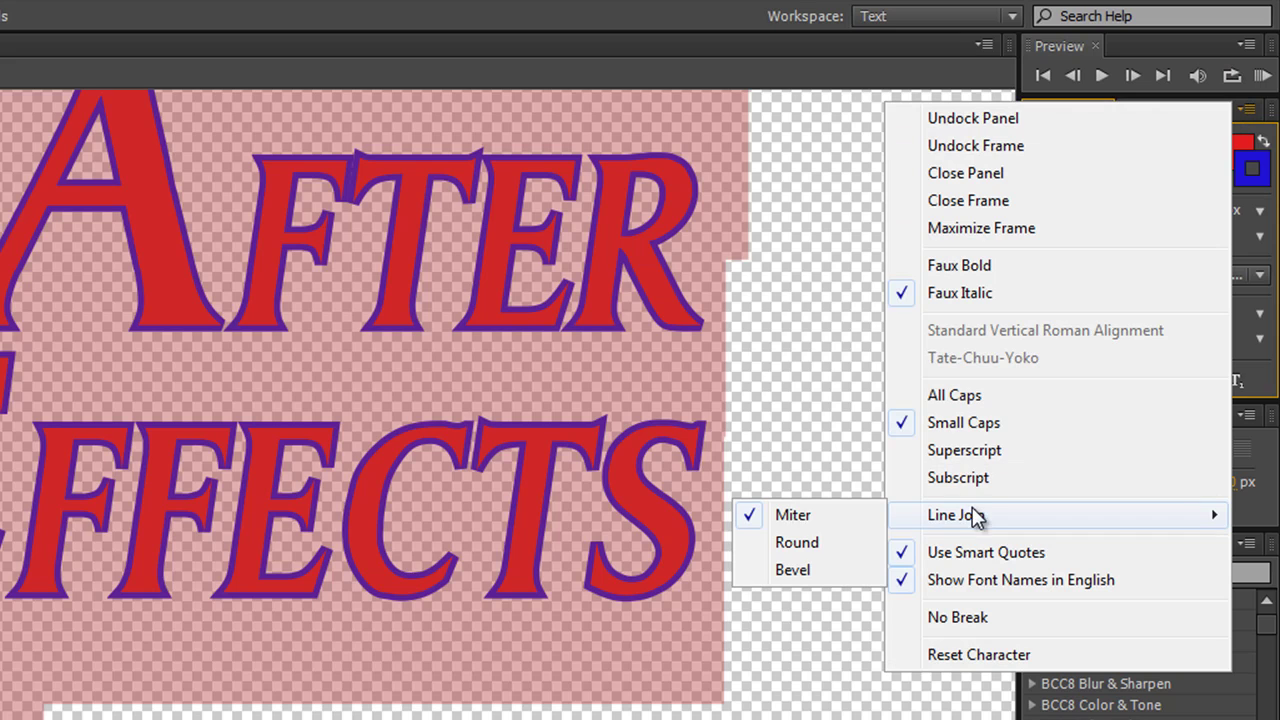
left_click(811, 540)
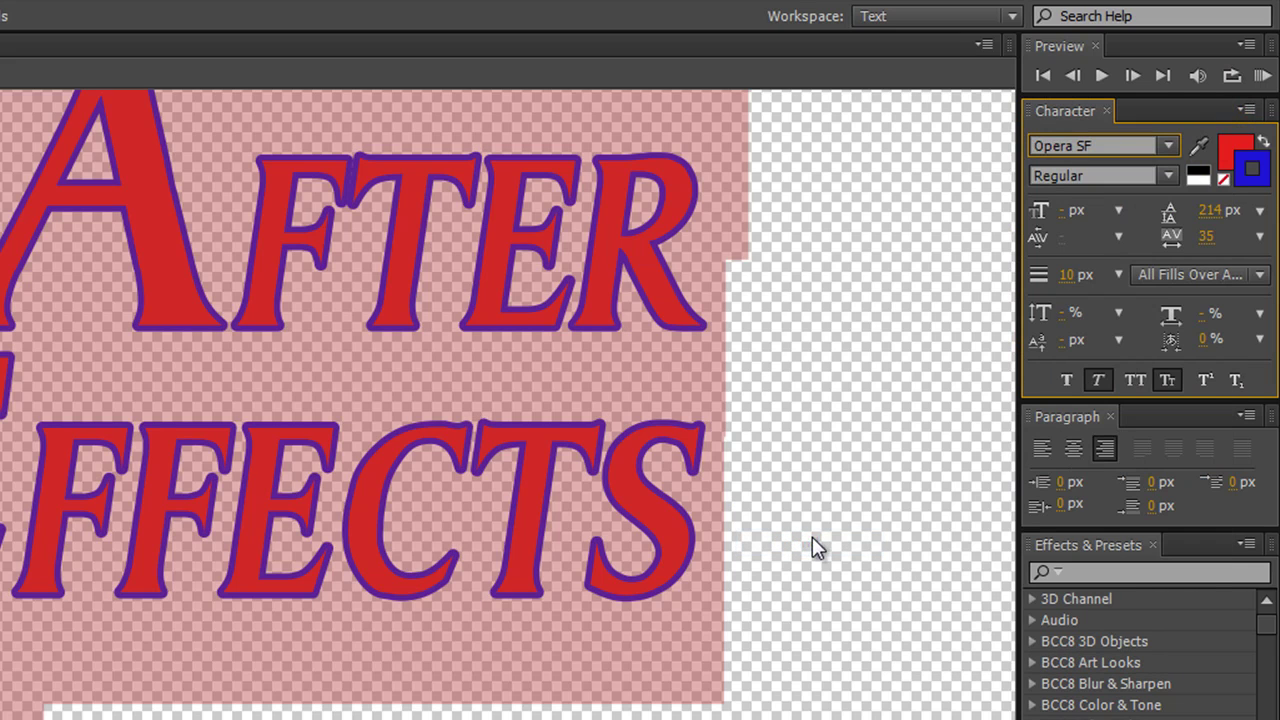
left_click(1247, 110)
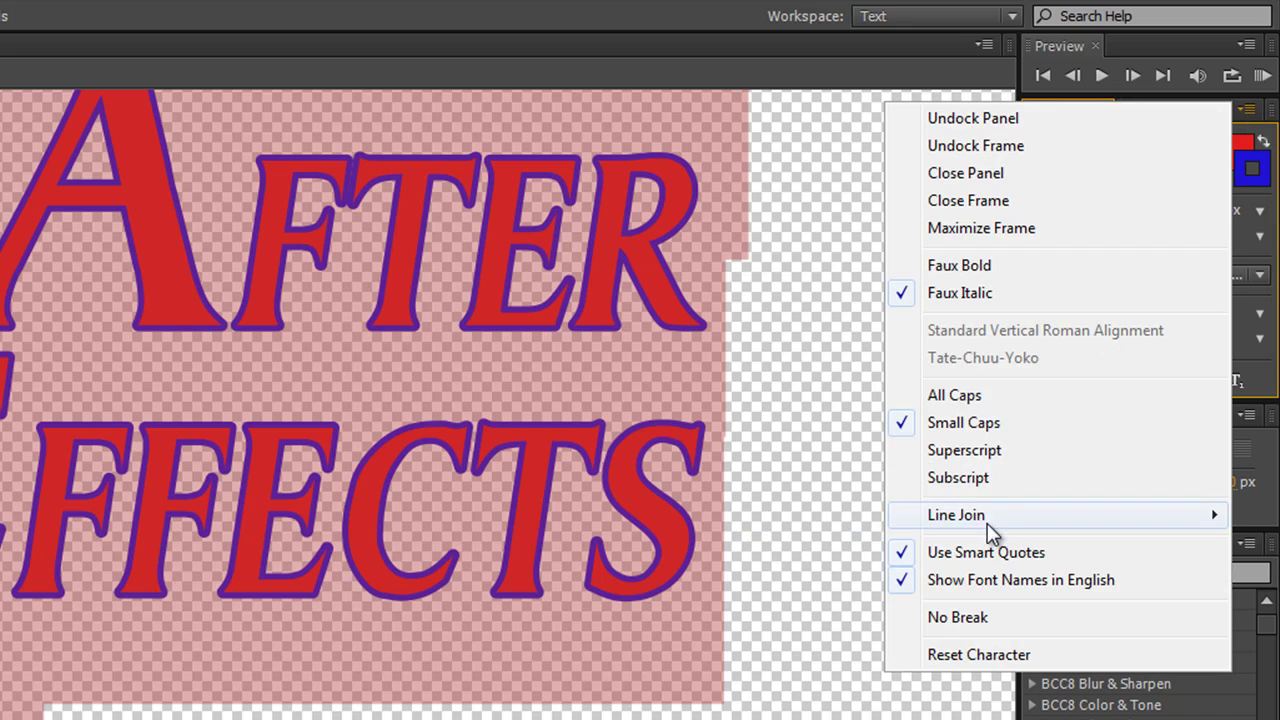
mouse_move(987, 523)
left_click(817, 573)
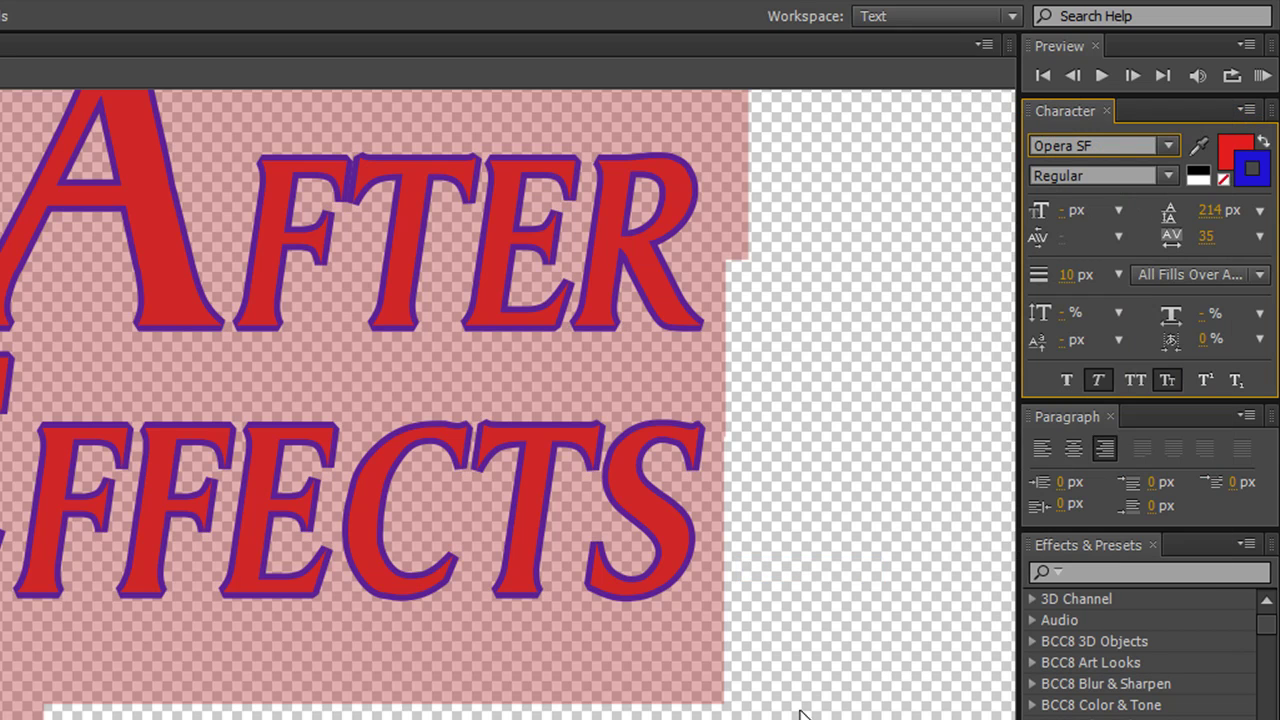
left_click(1247, 110)
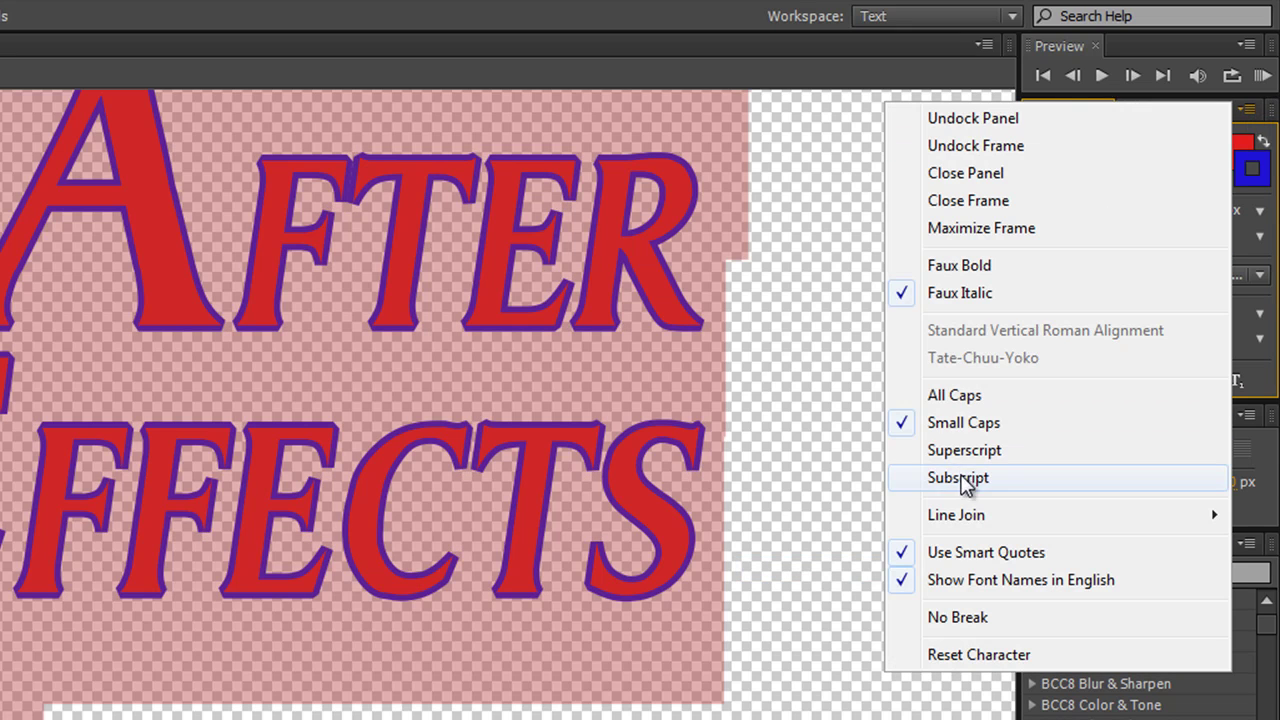
mouse_move(905, 518)
left_click(822, 541)
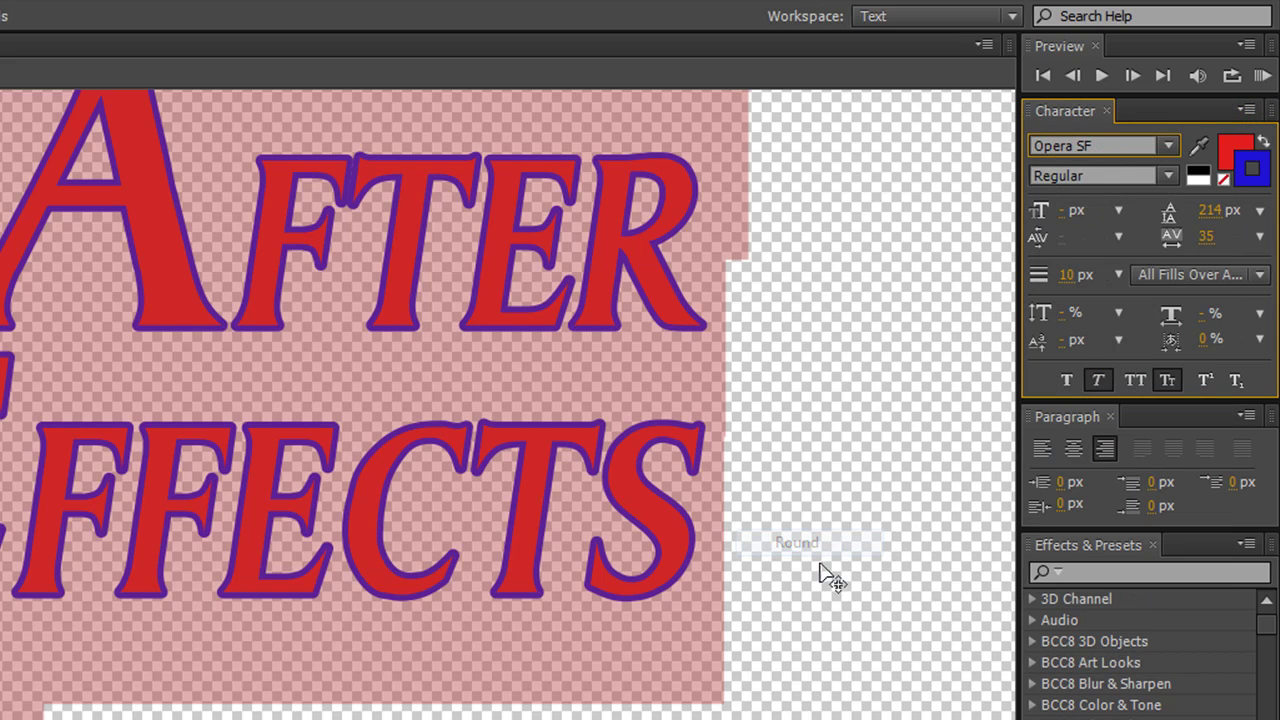